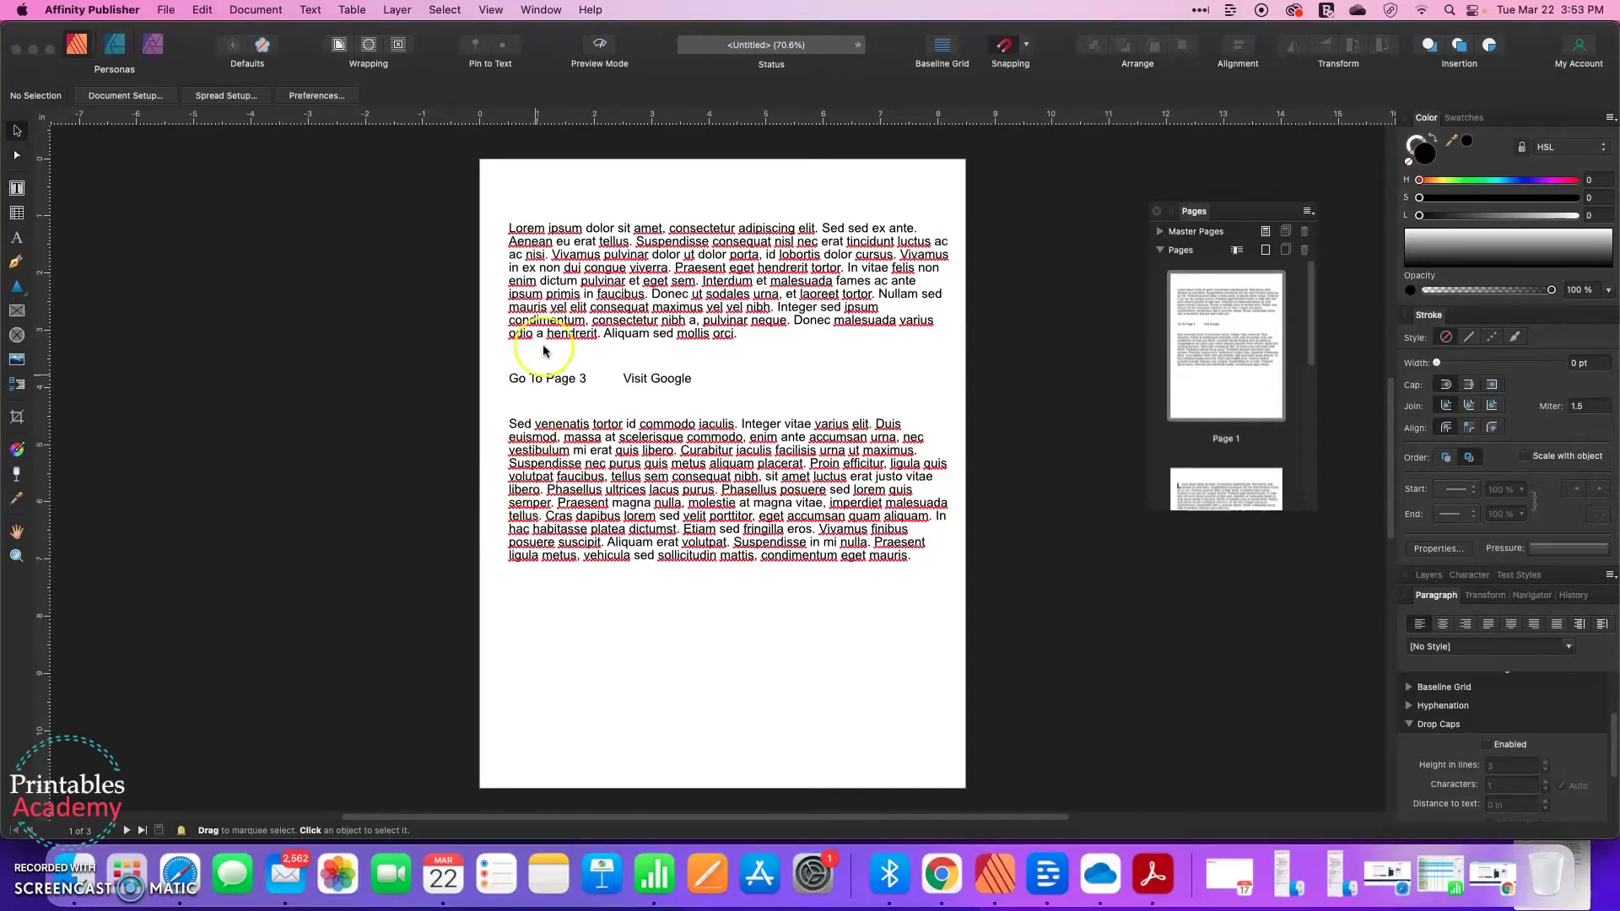
- Select the main text frame on page 1 and switch to the Frame Text tool
scroll(1229, 379, "down", 3)
scroll(1227, 381, "down", 2)
scroll(1228, 381, "up", 3)
scroll(1229, 382, "up", 2)
left_click(549, 380)
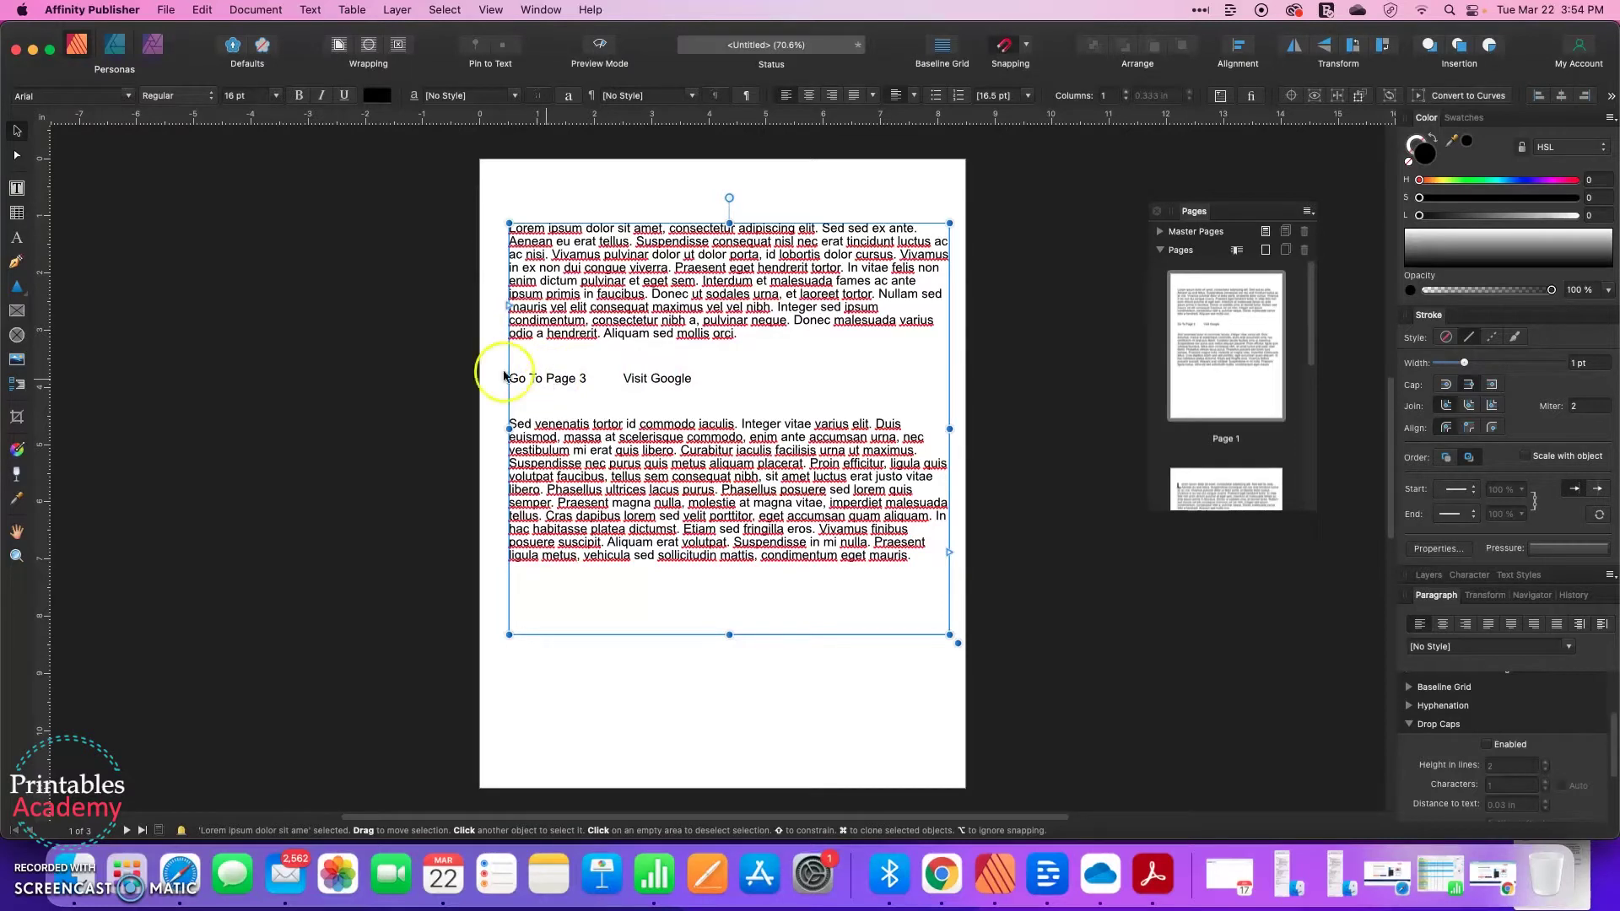
left_click(16, 187)
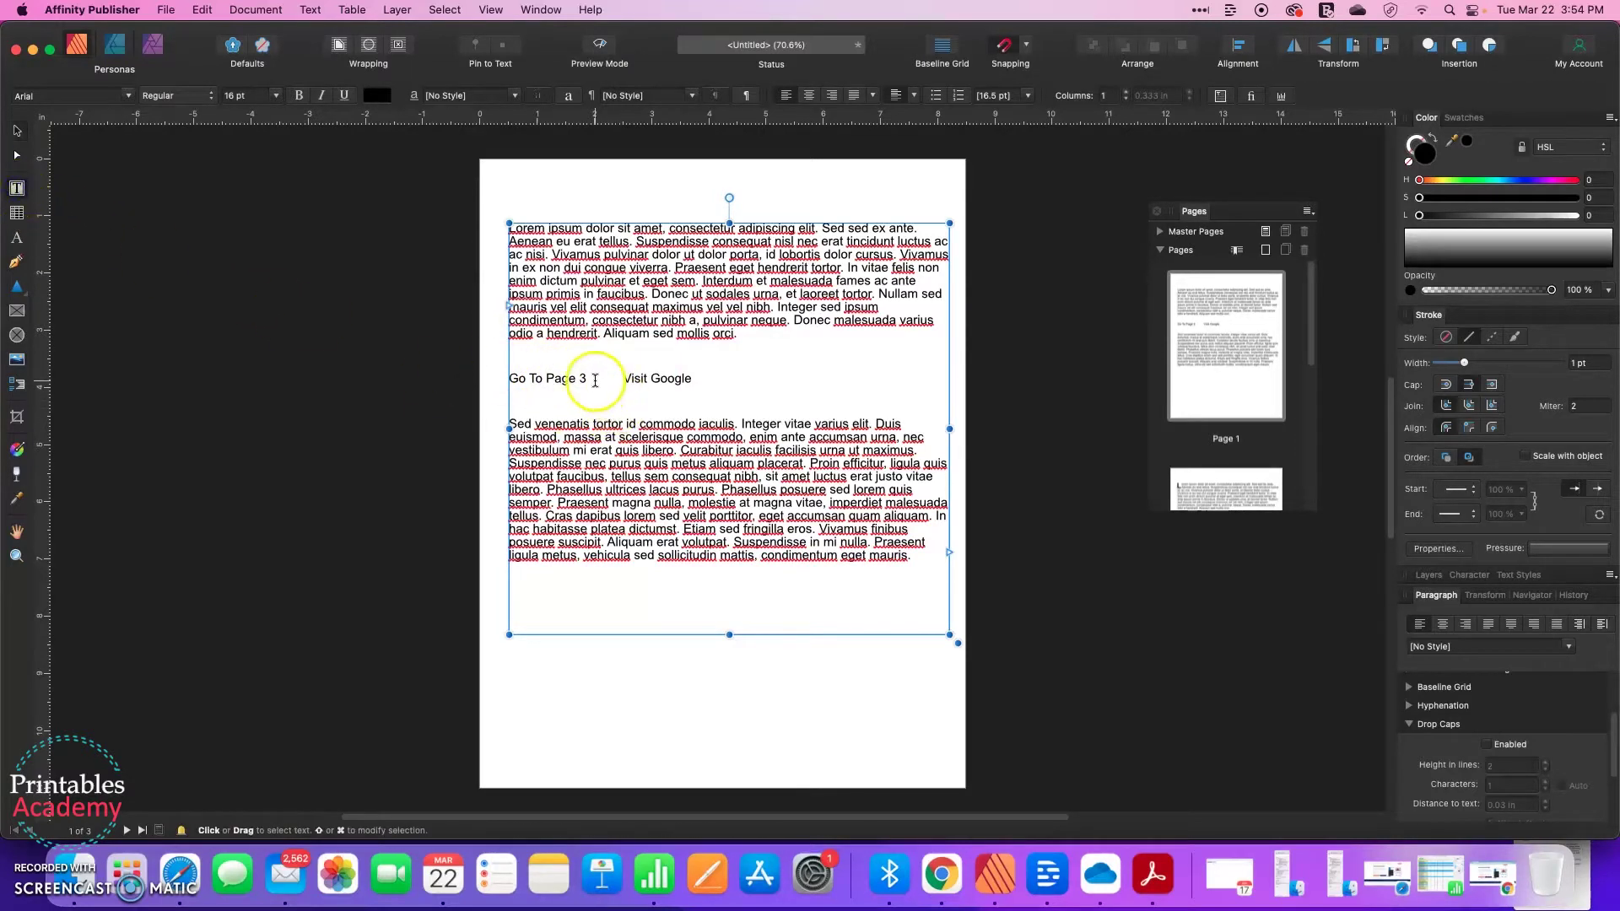
- Select 'Go To Page 3' and insert a hyperlink of type Page targeting page 3
left_click_drag(595, 378, 508, 378)
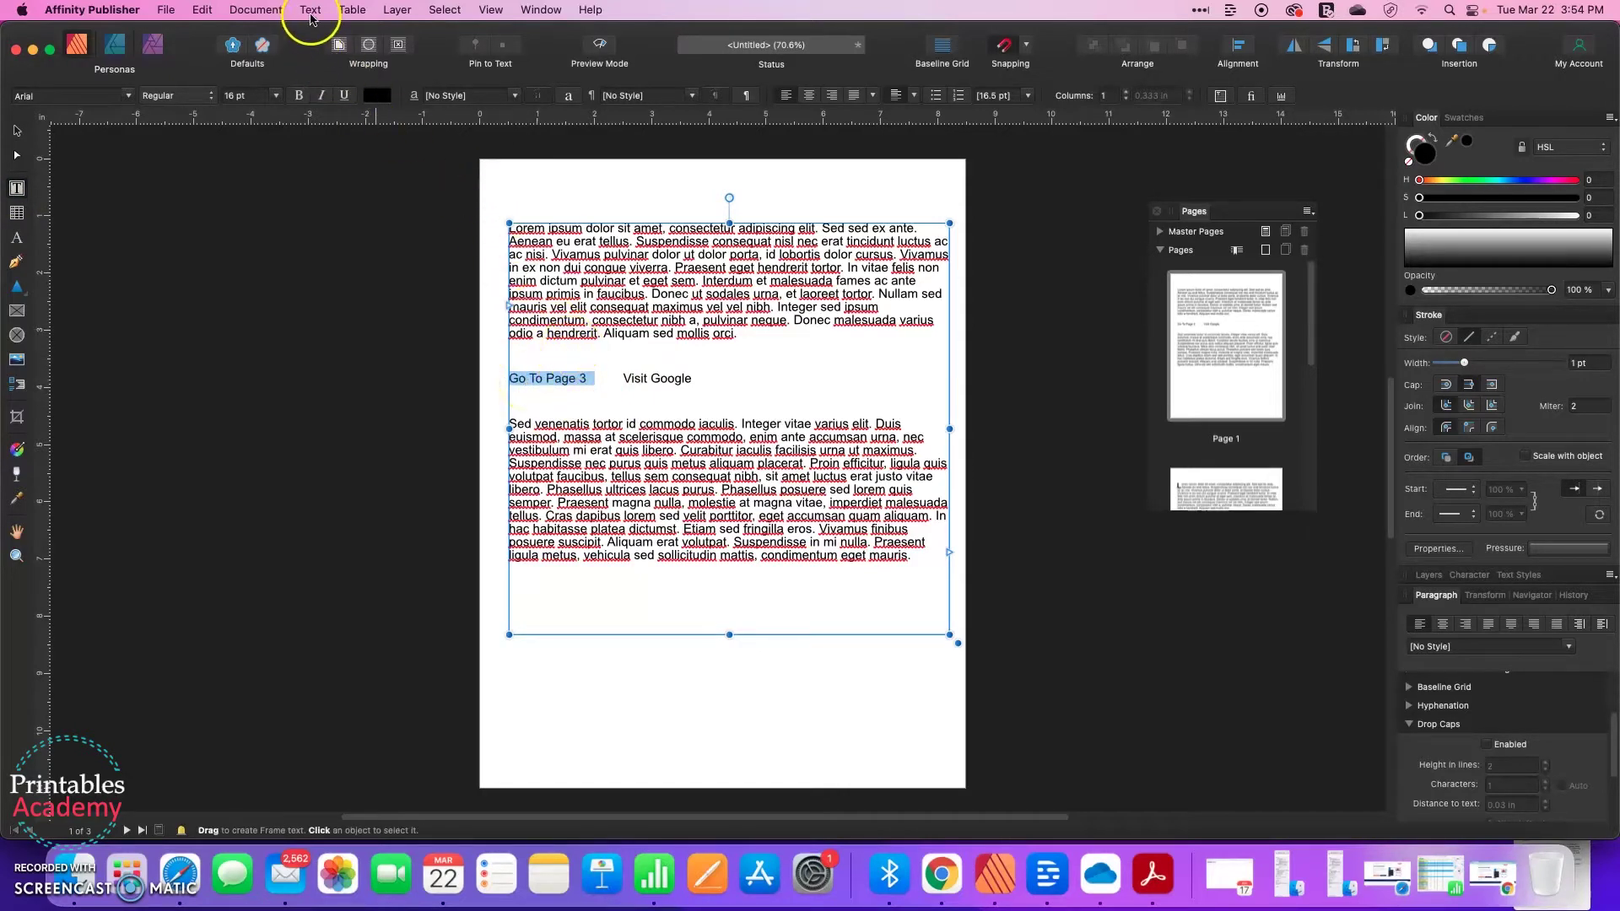
left_click(310, 10)
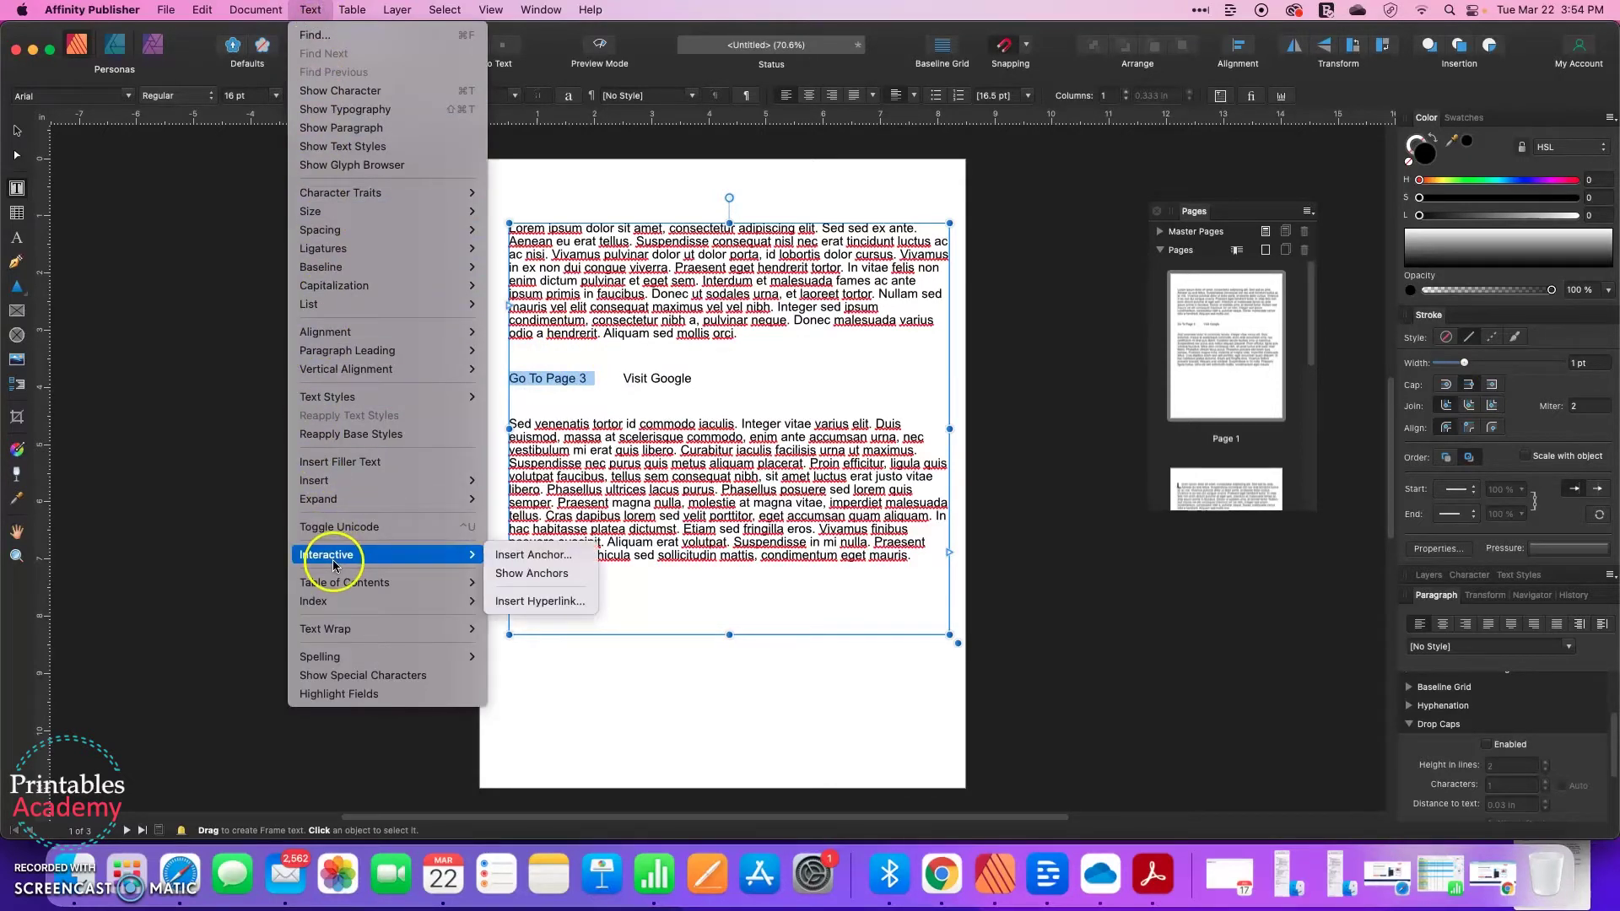
mouse_move(326, 554)
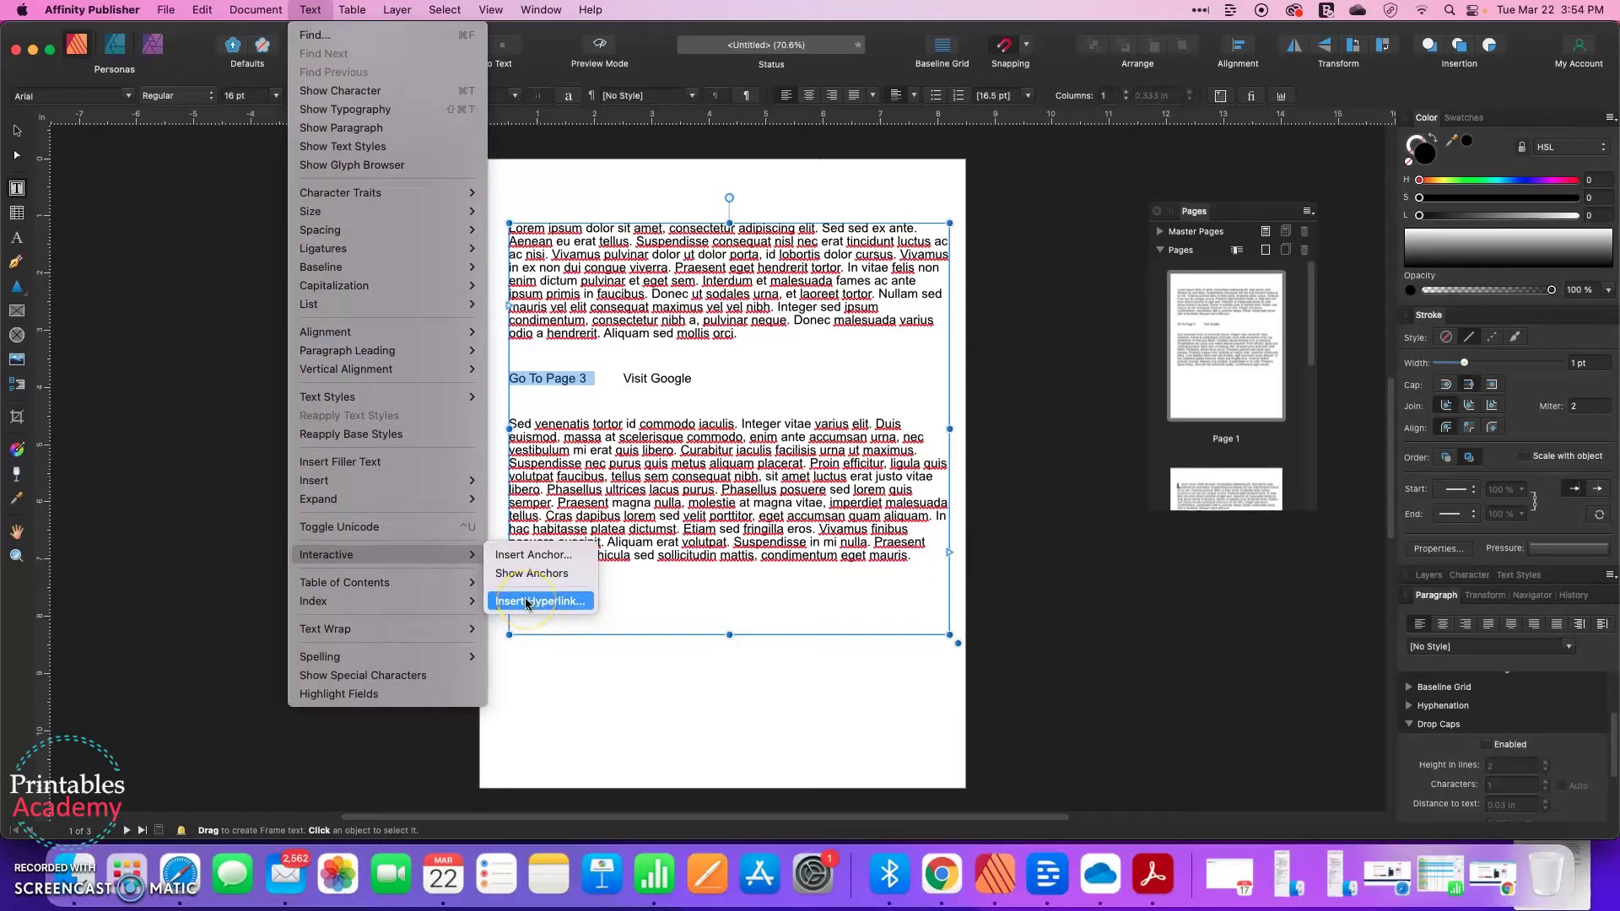
left_click(526, 602)
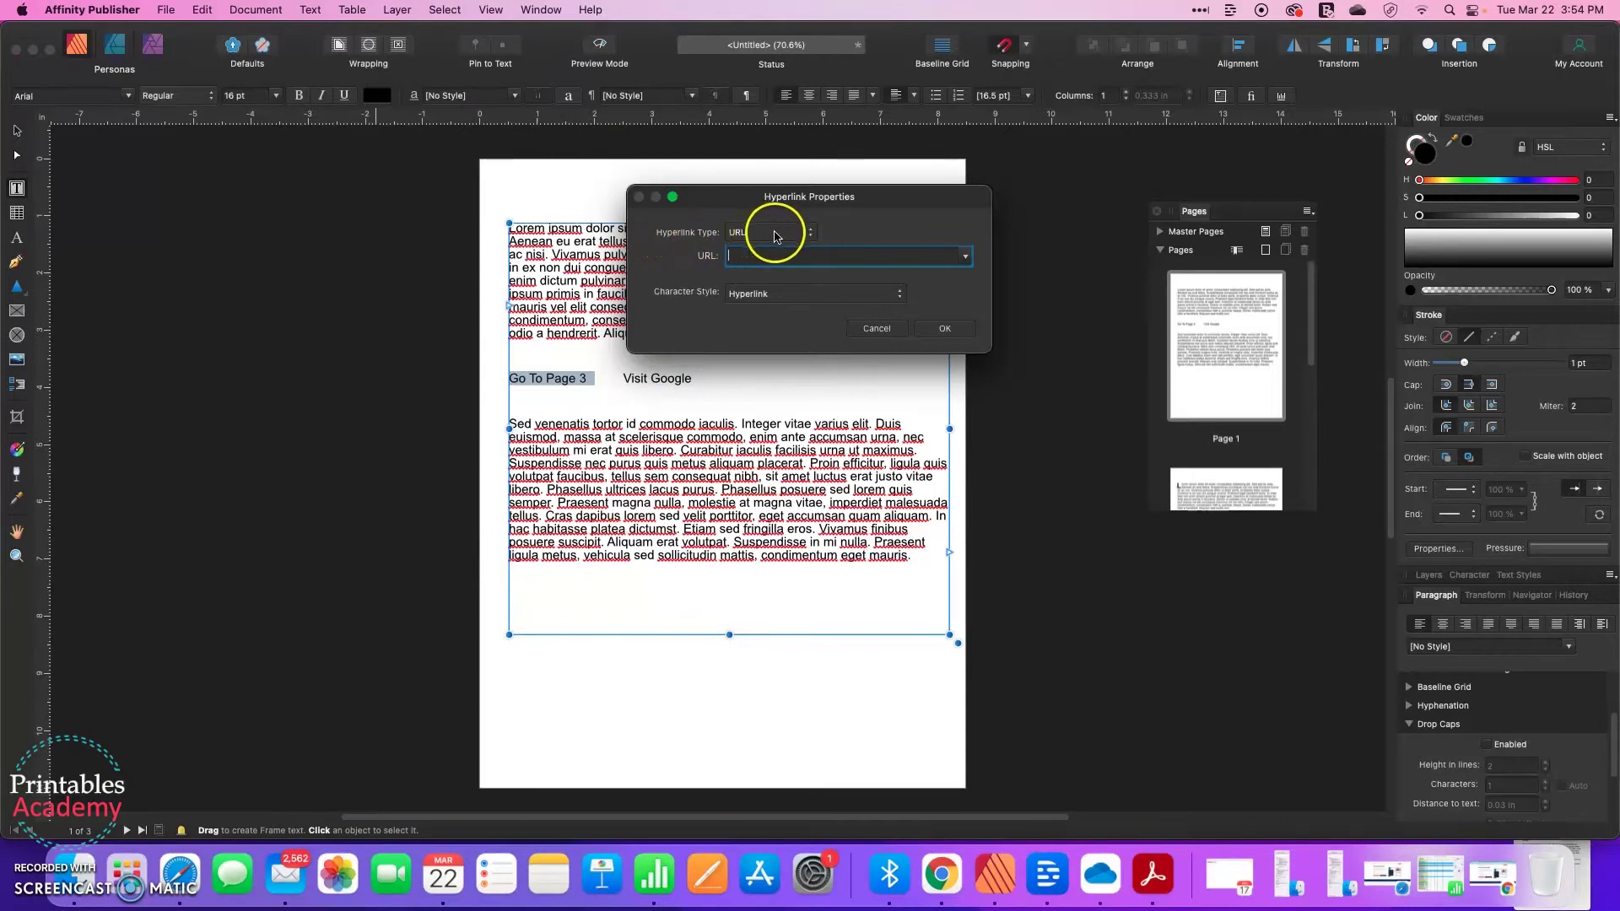
left_click(729, 234)
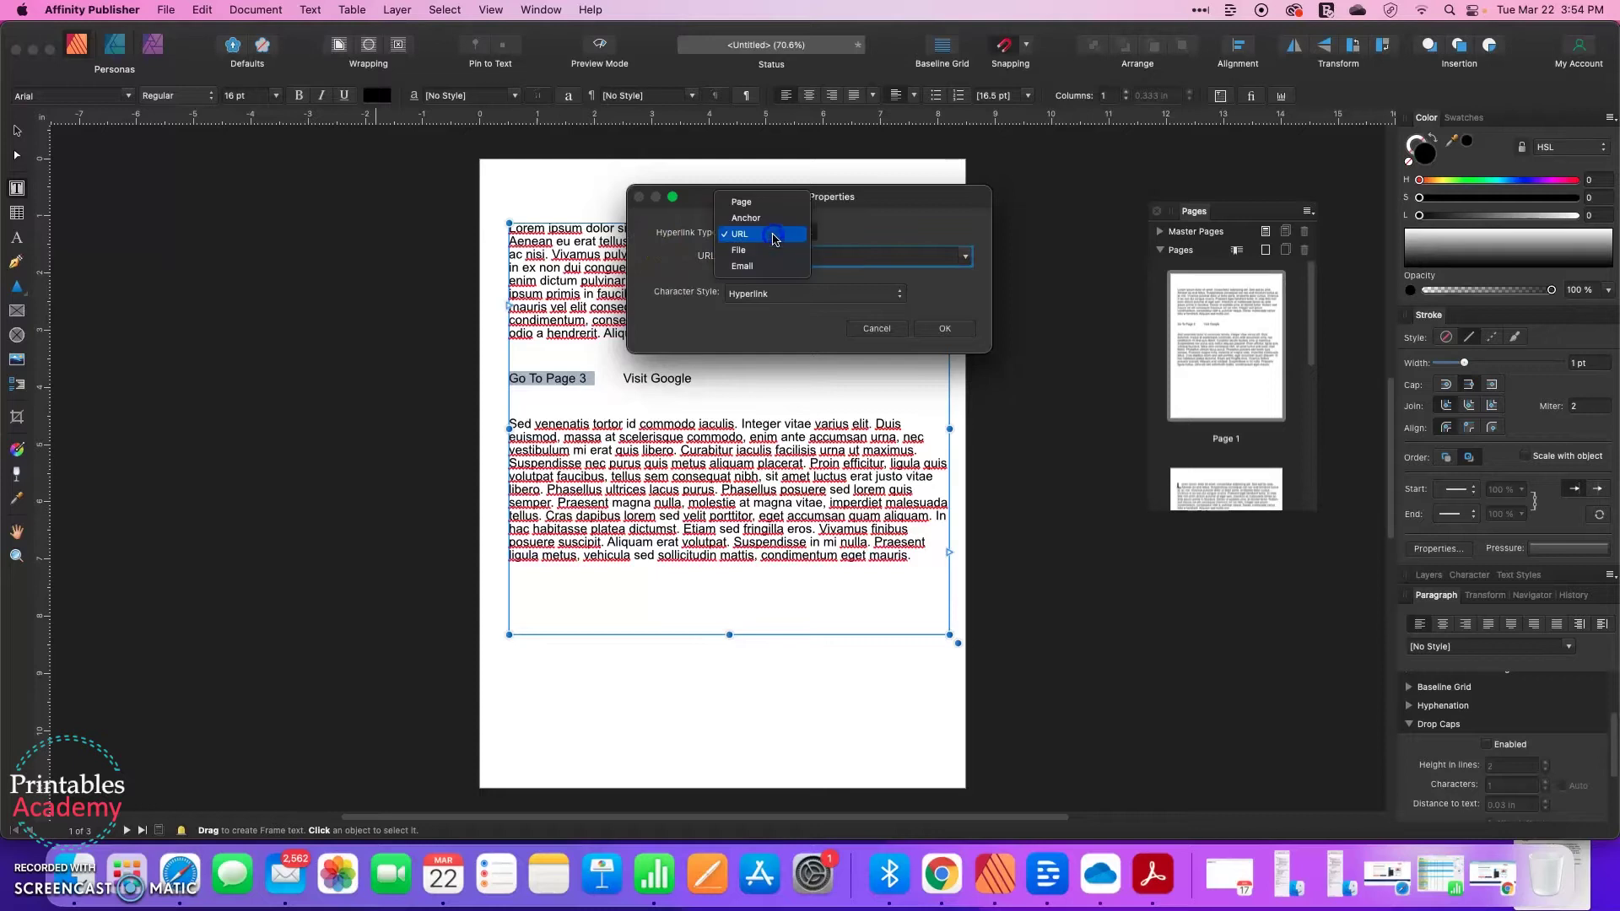
left_click(742, 203)
left_click(736, 261)
left_click(753, 264)
type("3")
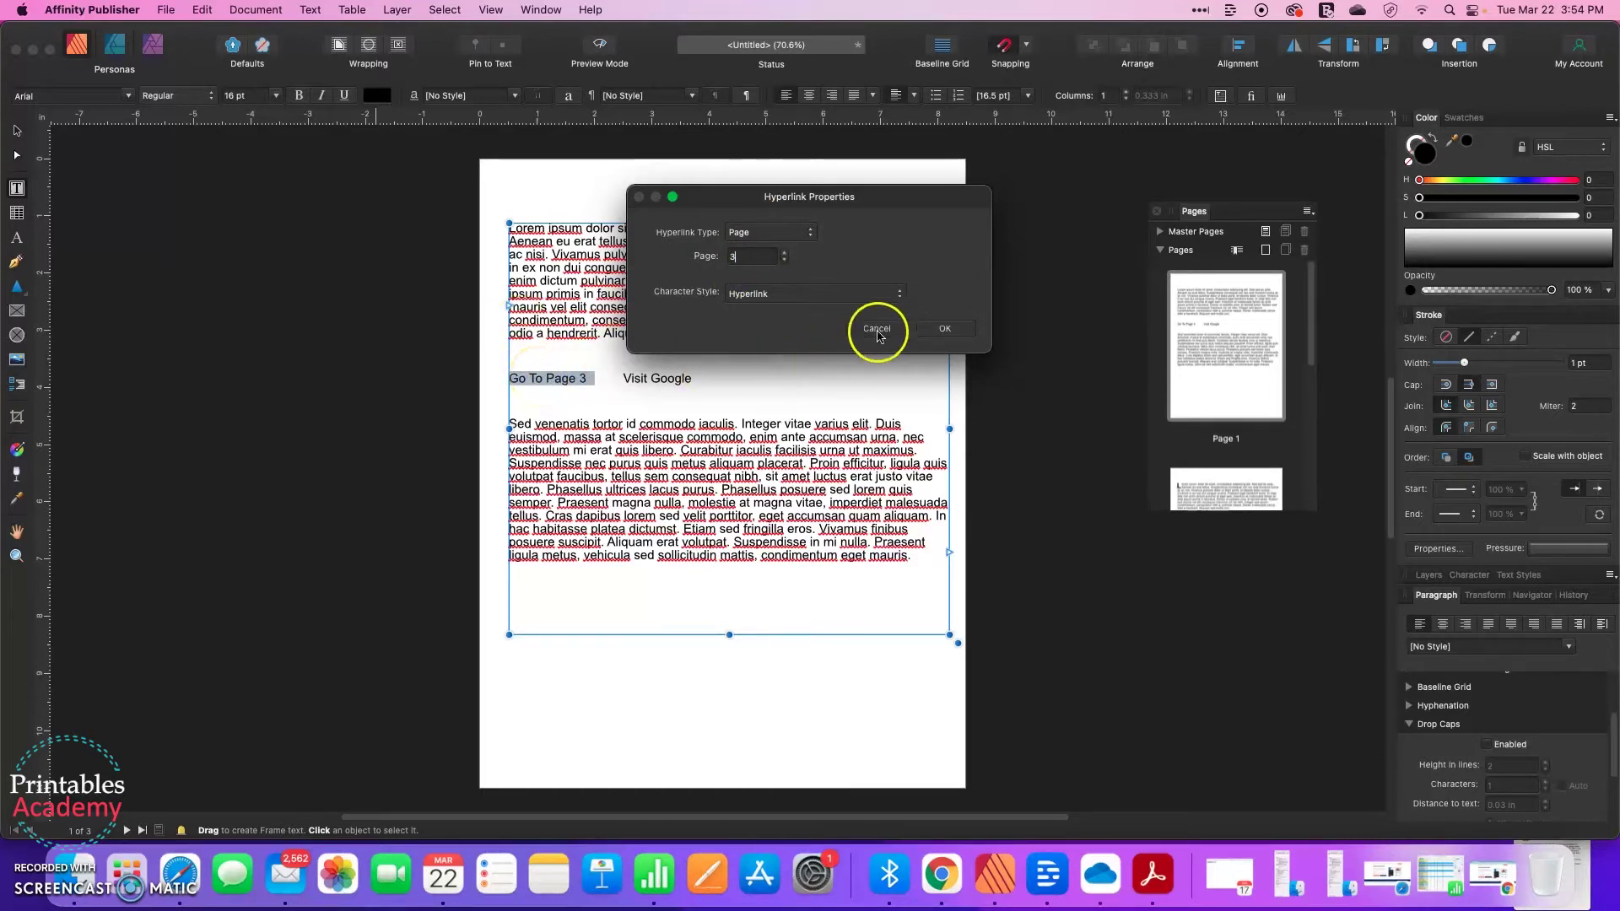
- Keep the Hyperlink character style, confirm the page link, then click back into it
left_click(878, 294)
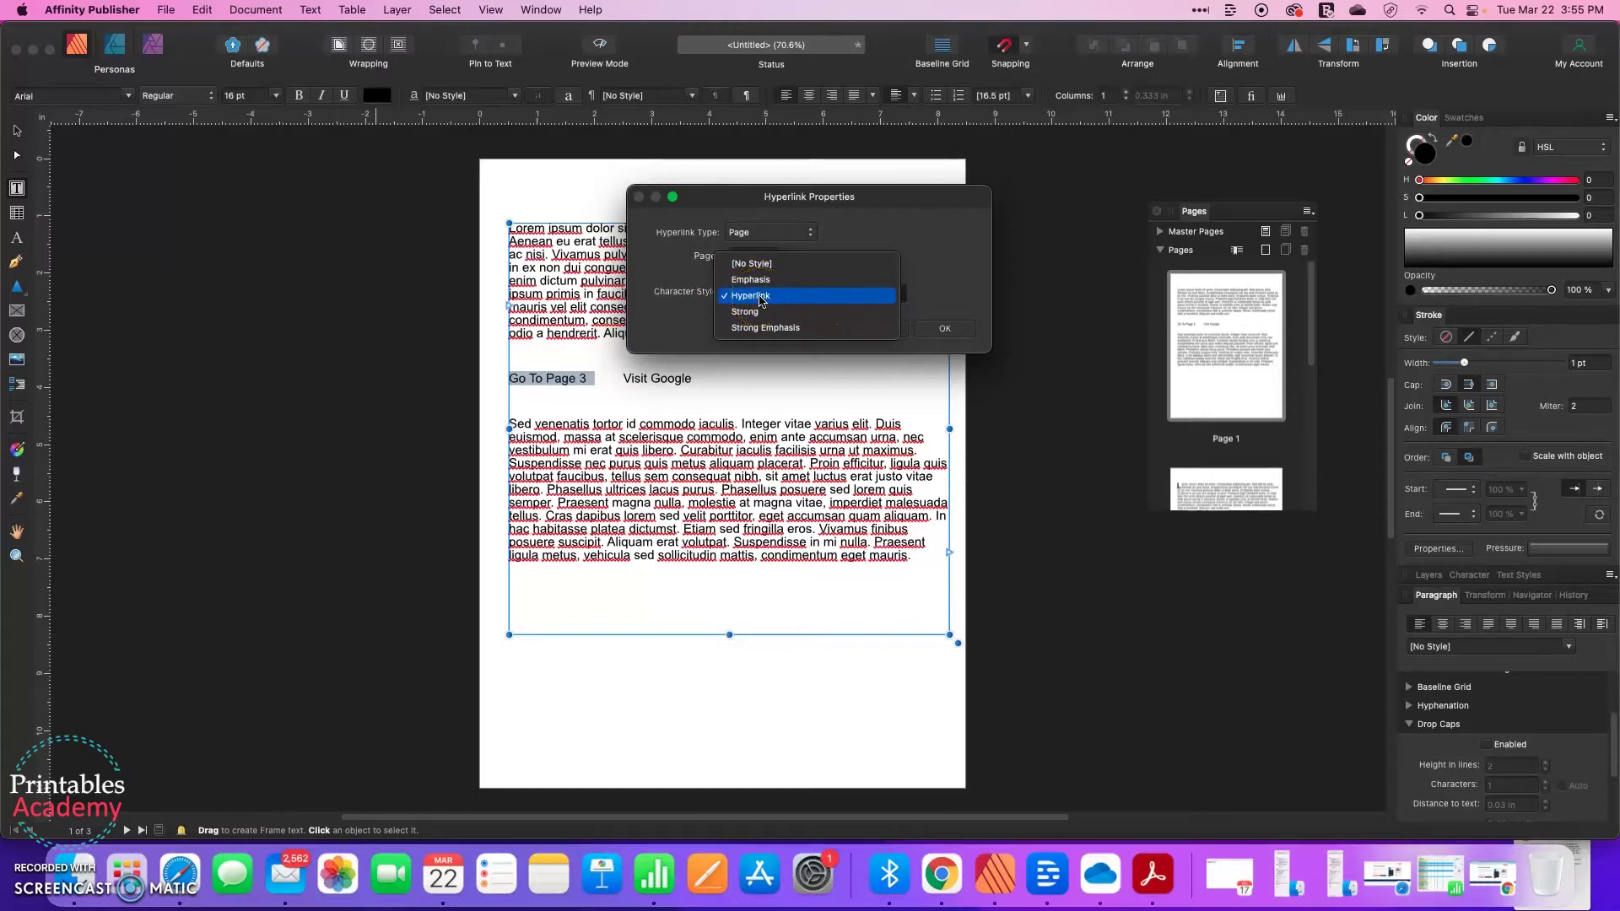
left_click(759, 296)
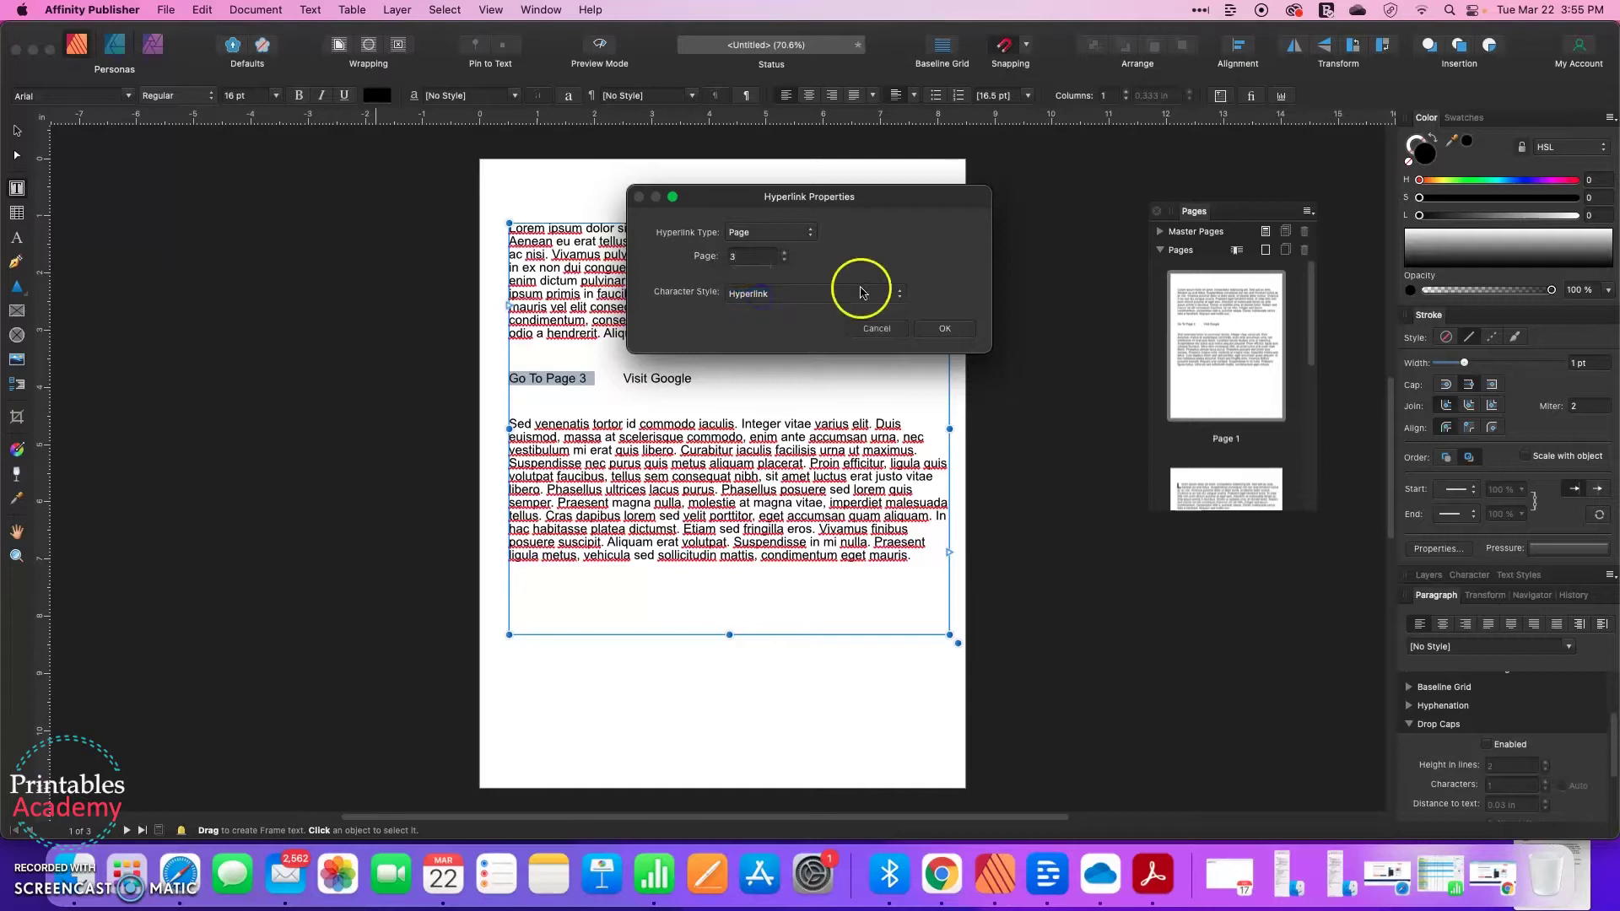
left_click(958, 337)
left_click(943, 330)
left_click(831, 450)
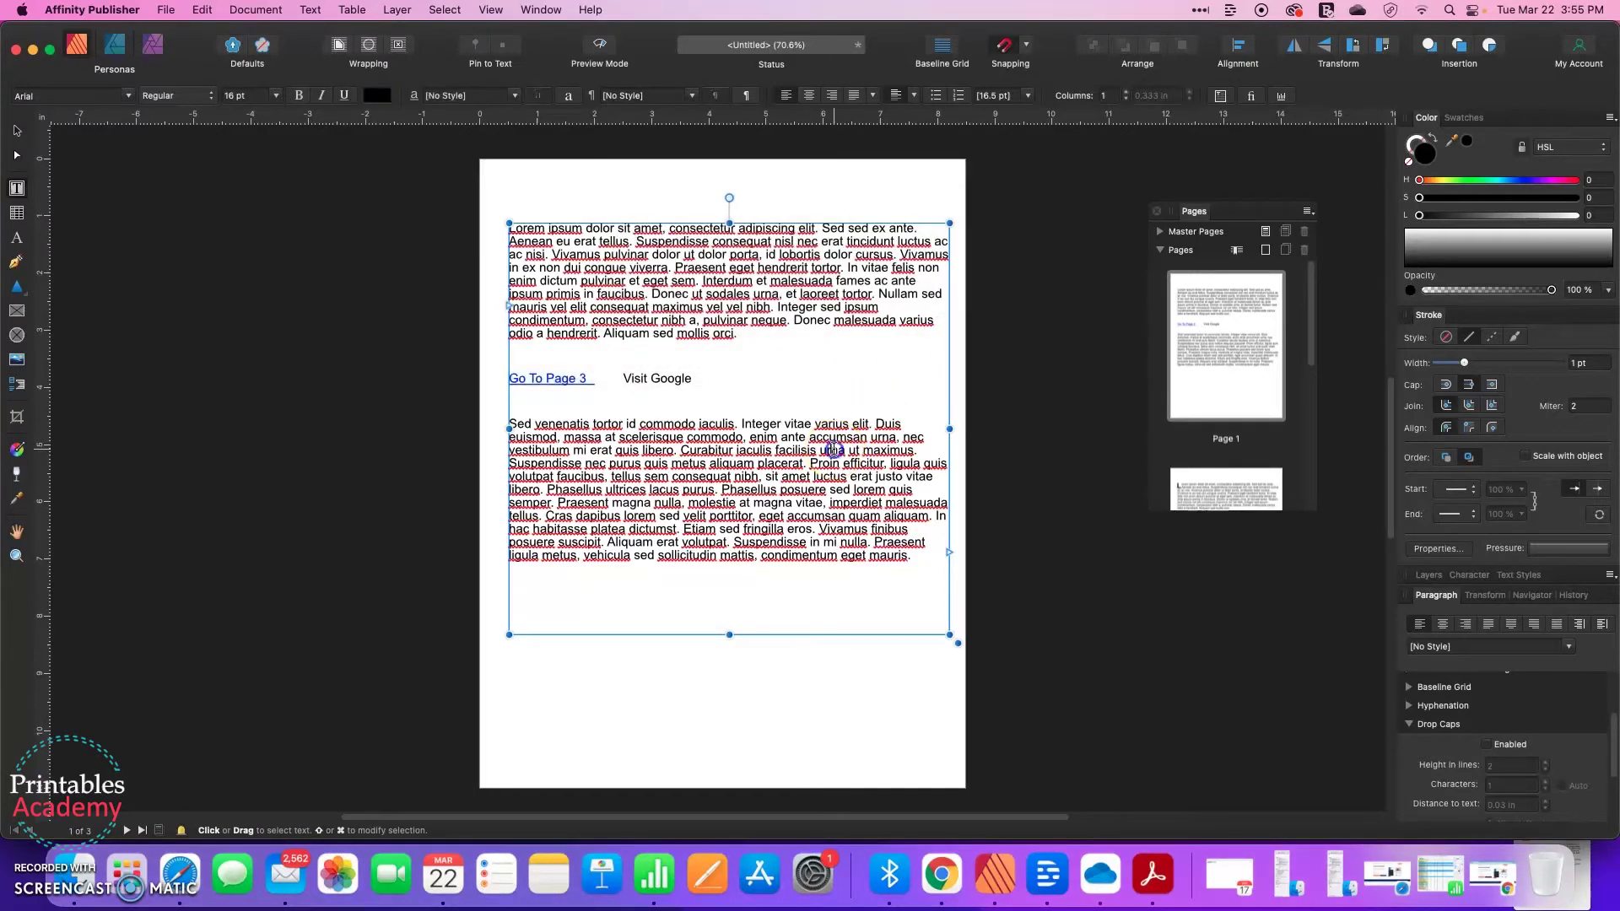
left_click(574, 380)
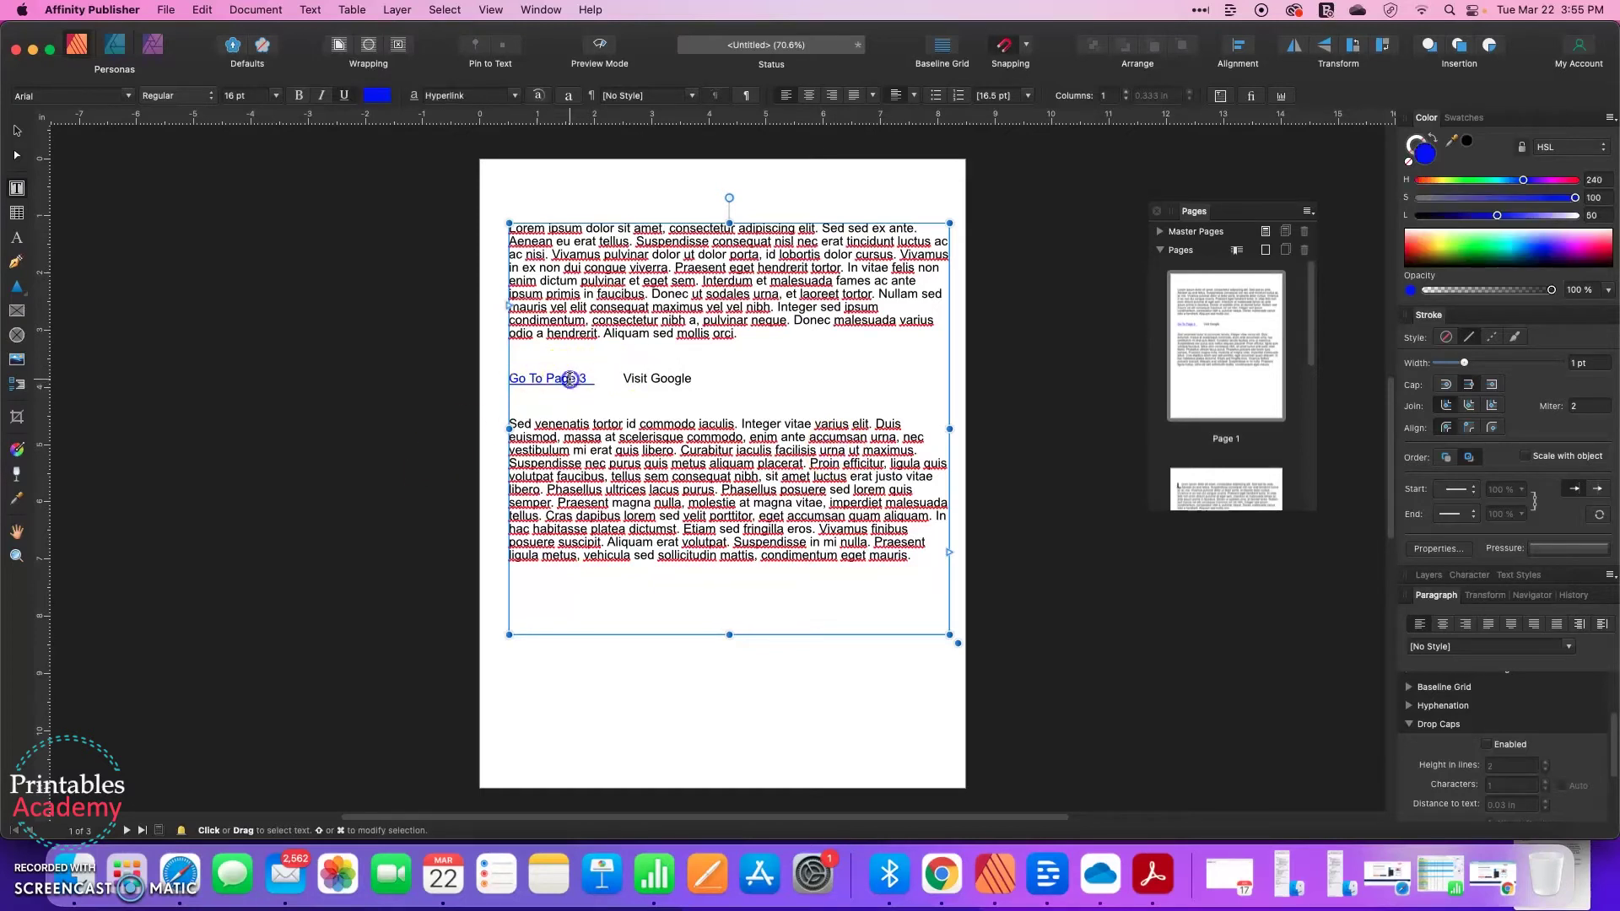
left_click(310, 10)
mouse_move(326, 554)
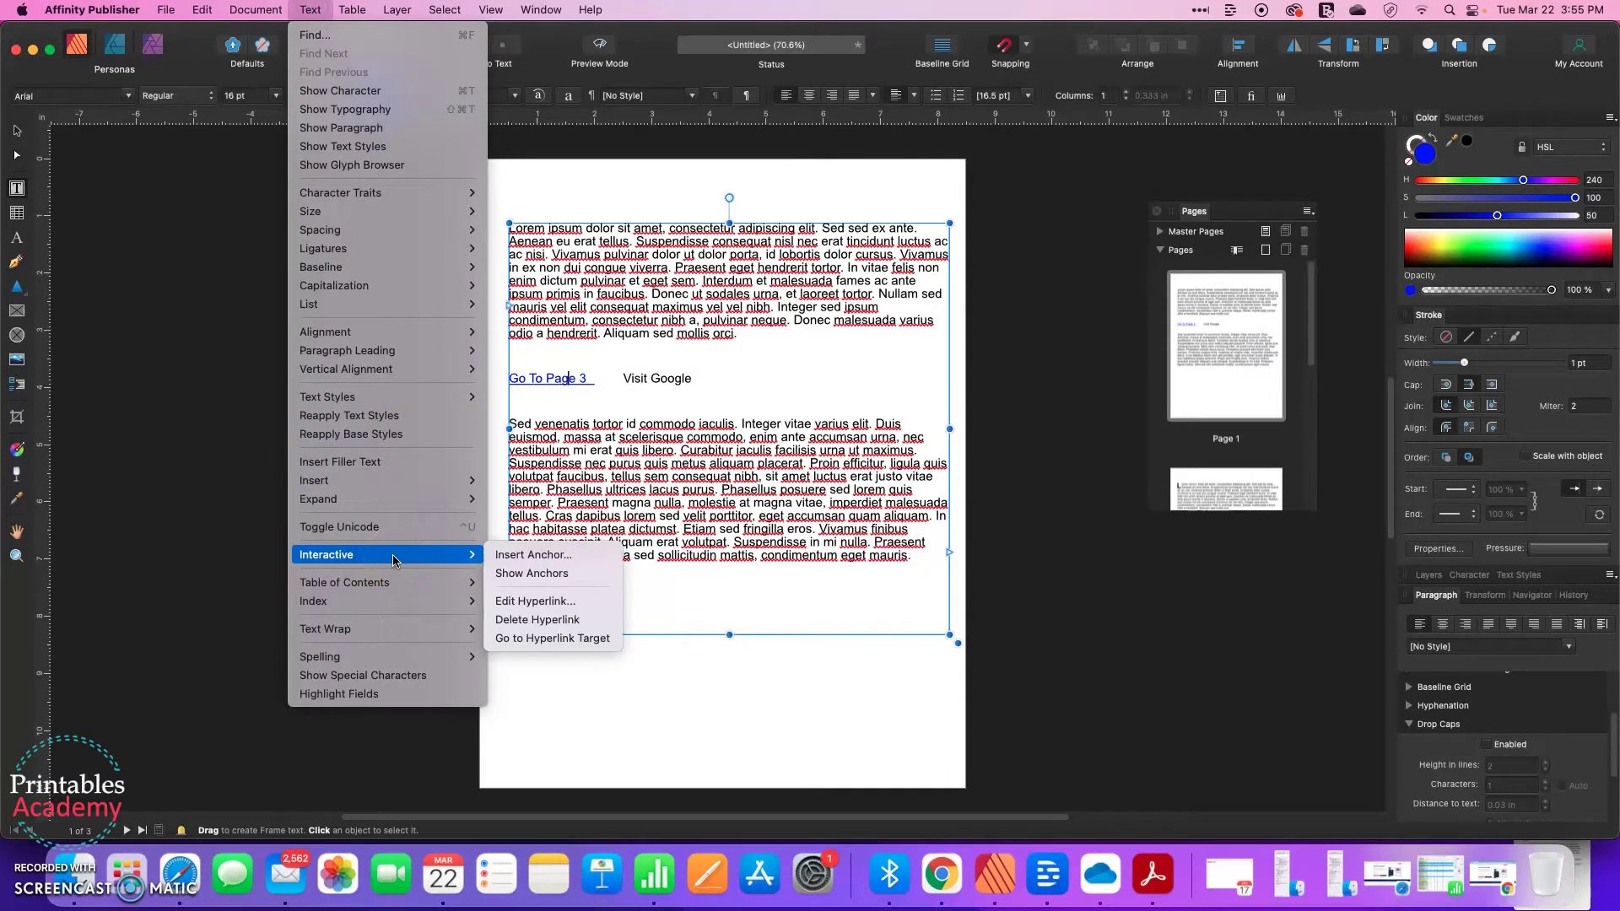
left_click(537, 637)
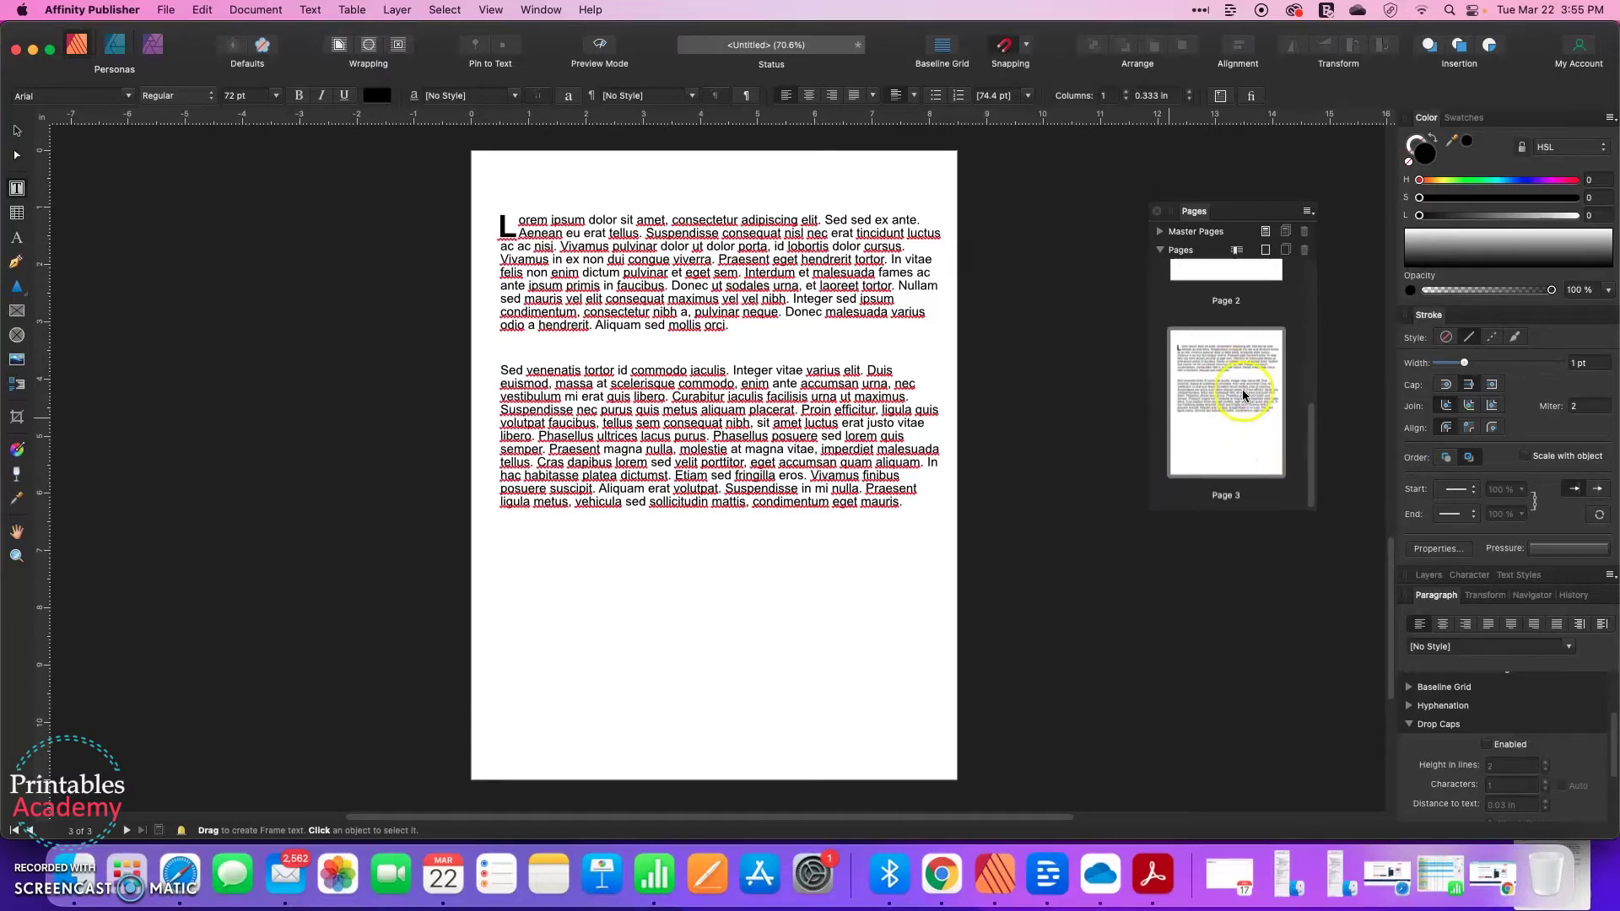
left_click(730, 301)
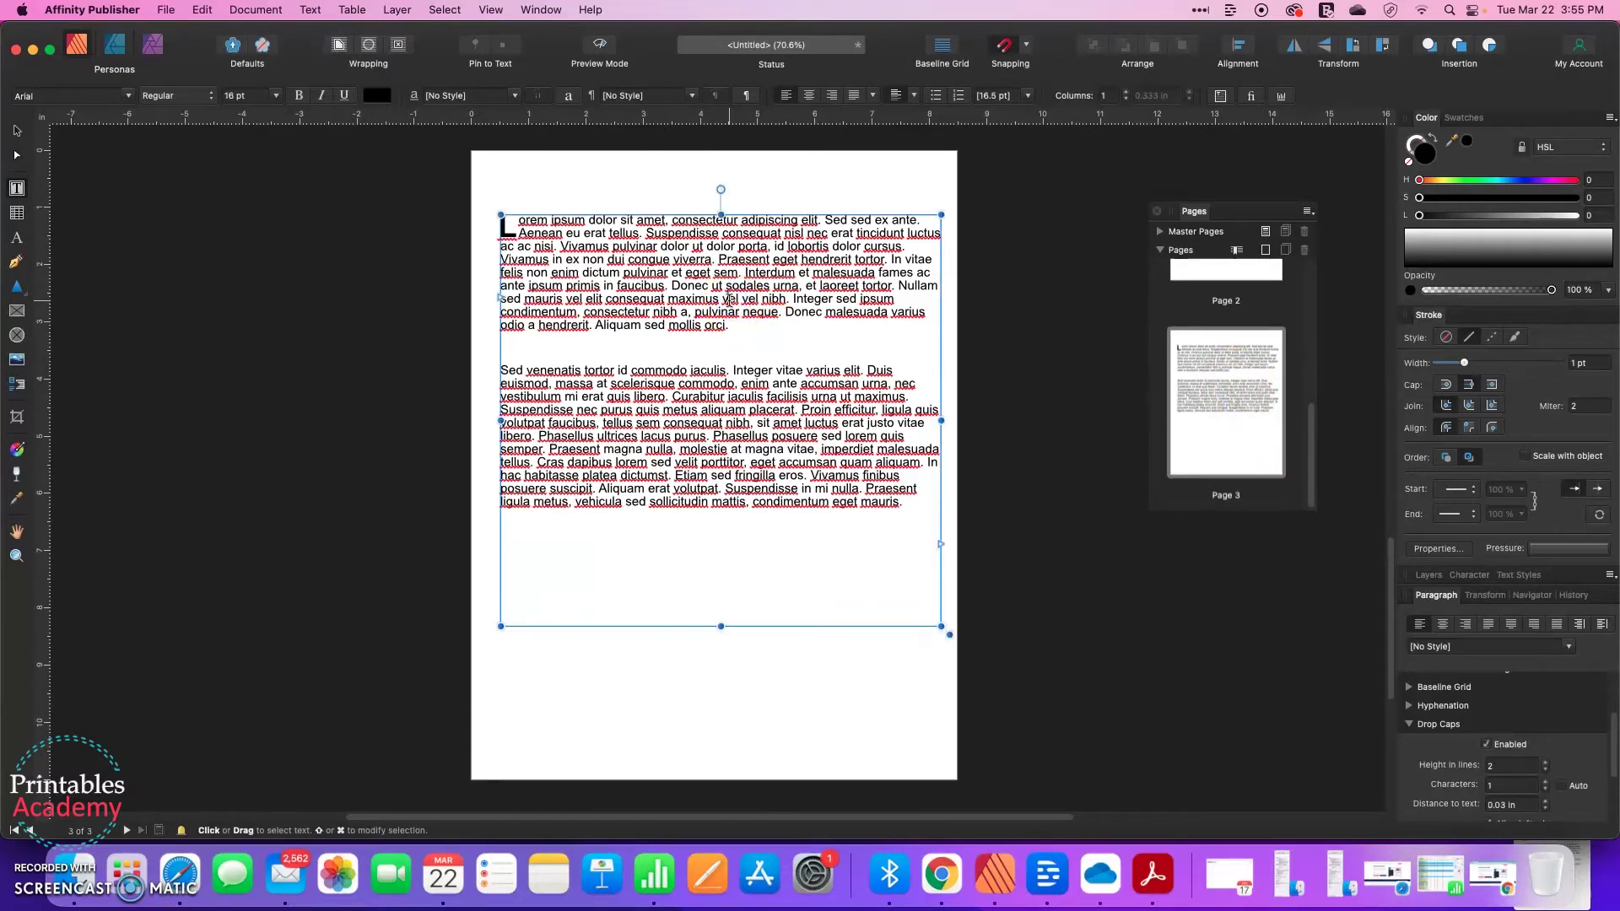
scroll(1245, 397, "up", 2)
scroll(1245, 397, "up", 2)
scroll(1245, 397, "up", 2)
double_click(1245, 396)
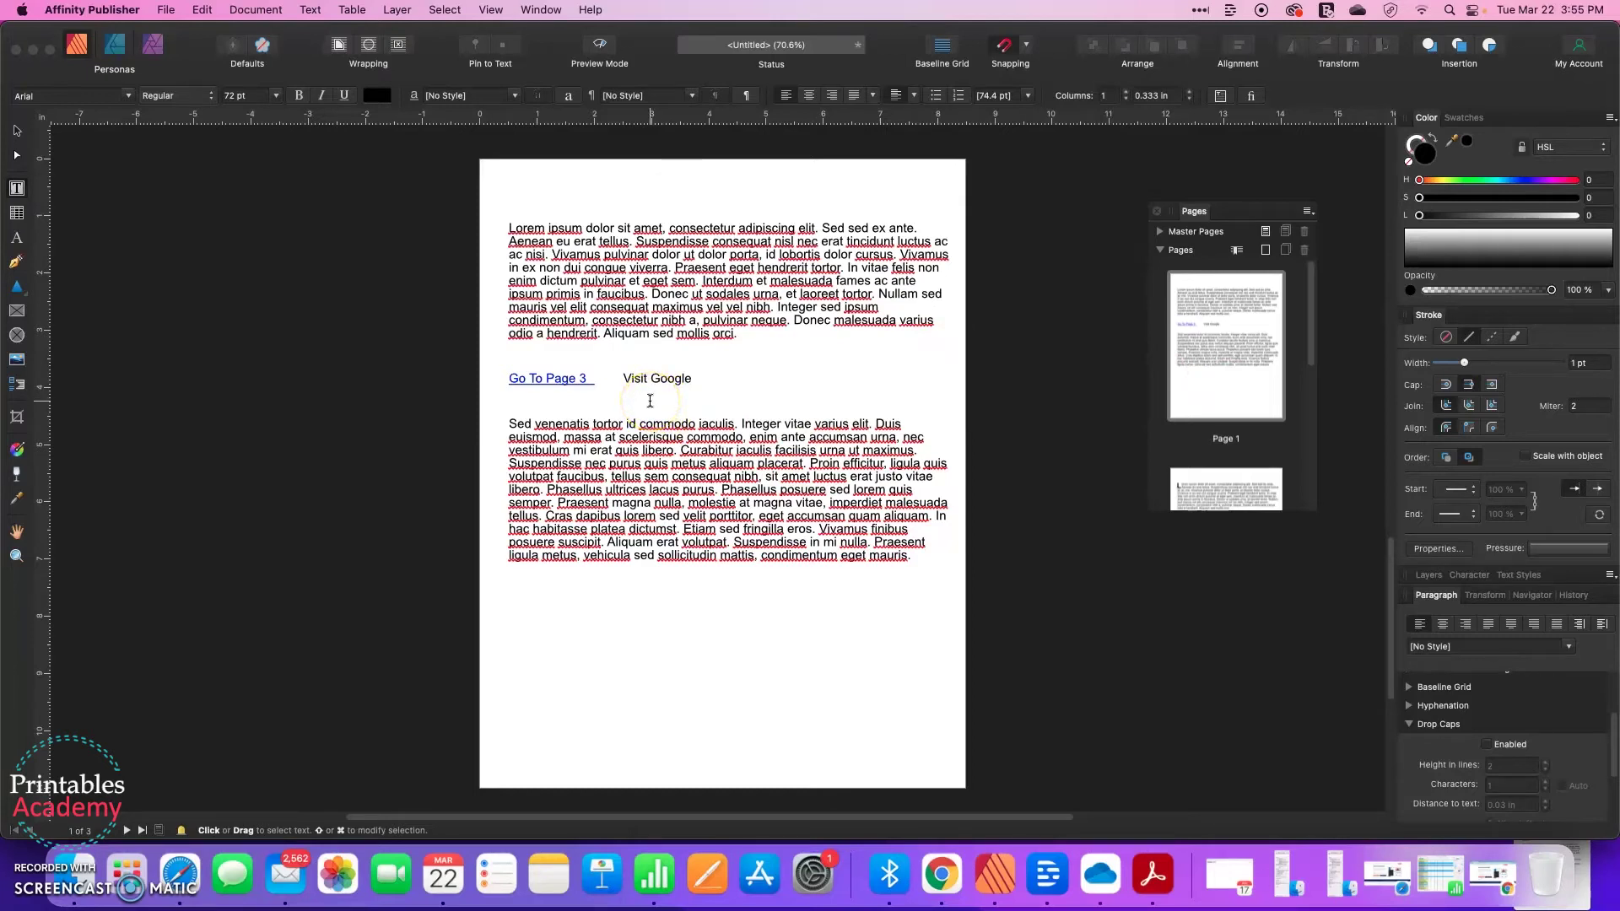
left_click_drag(622, 378, 690, 381)
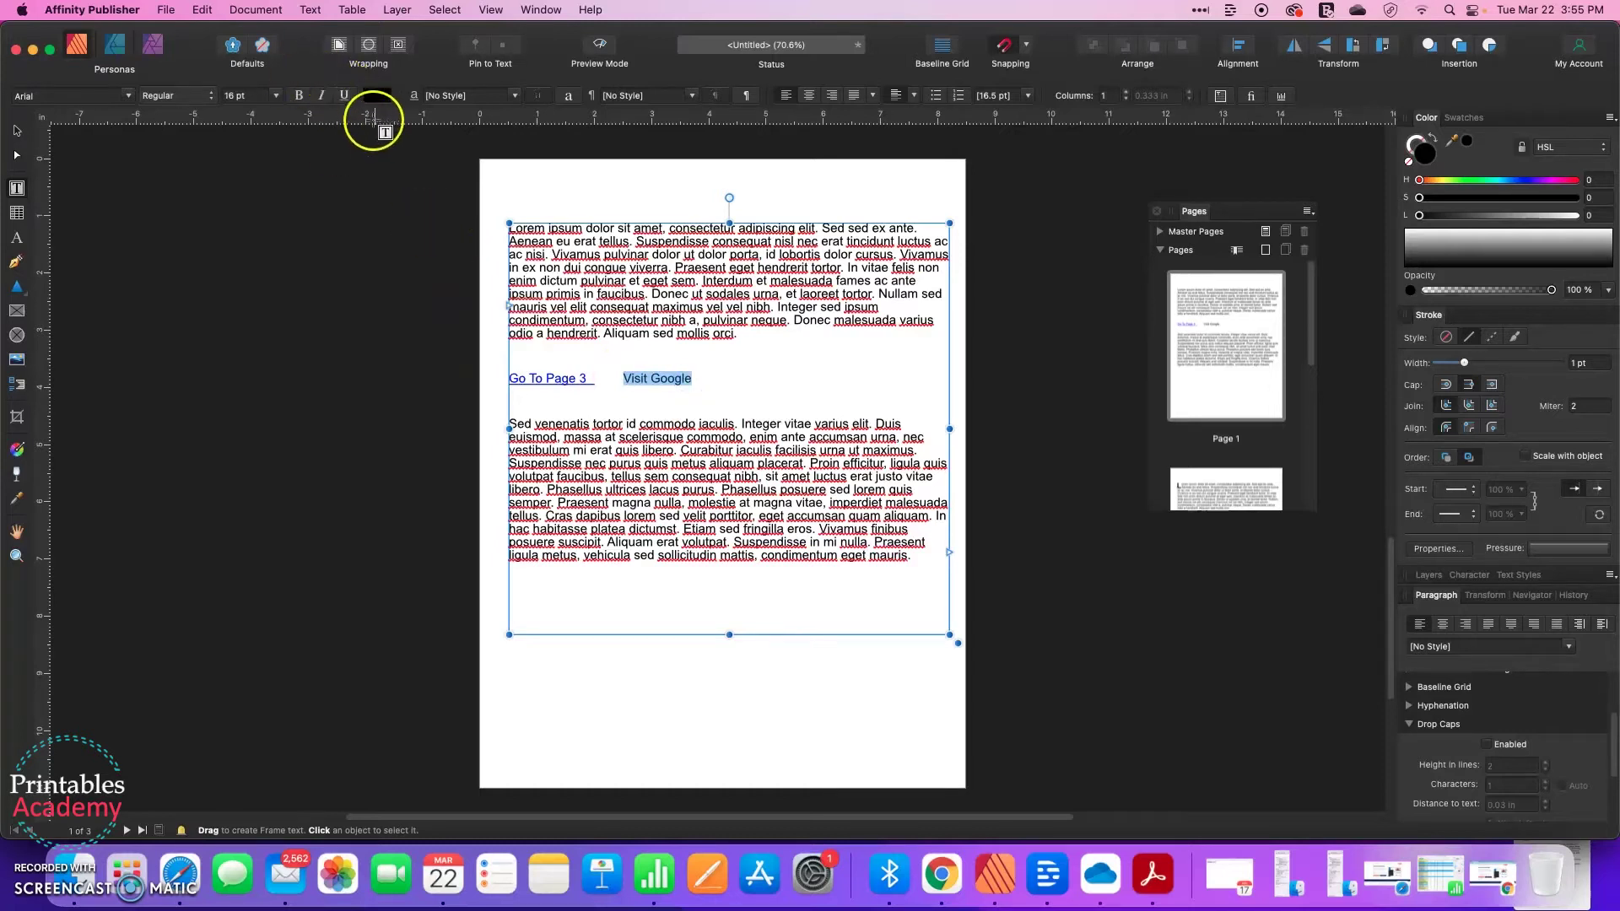
left_click(310, 10)
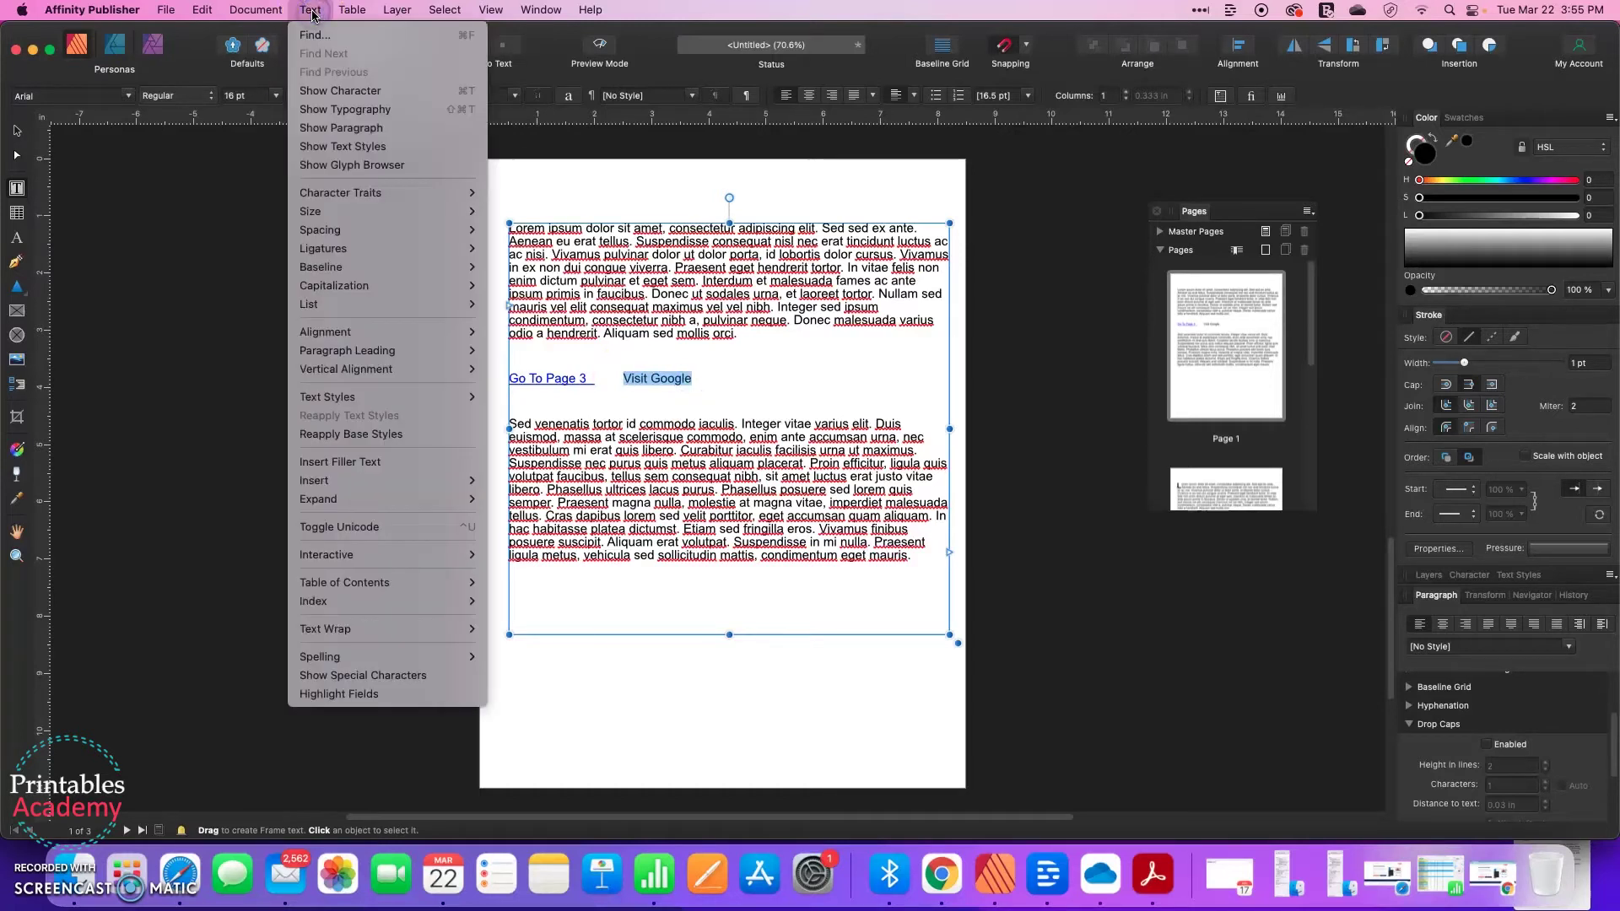
mouse_move(380, 554)
left_click(523, 600)
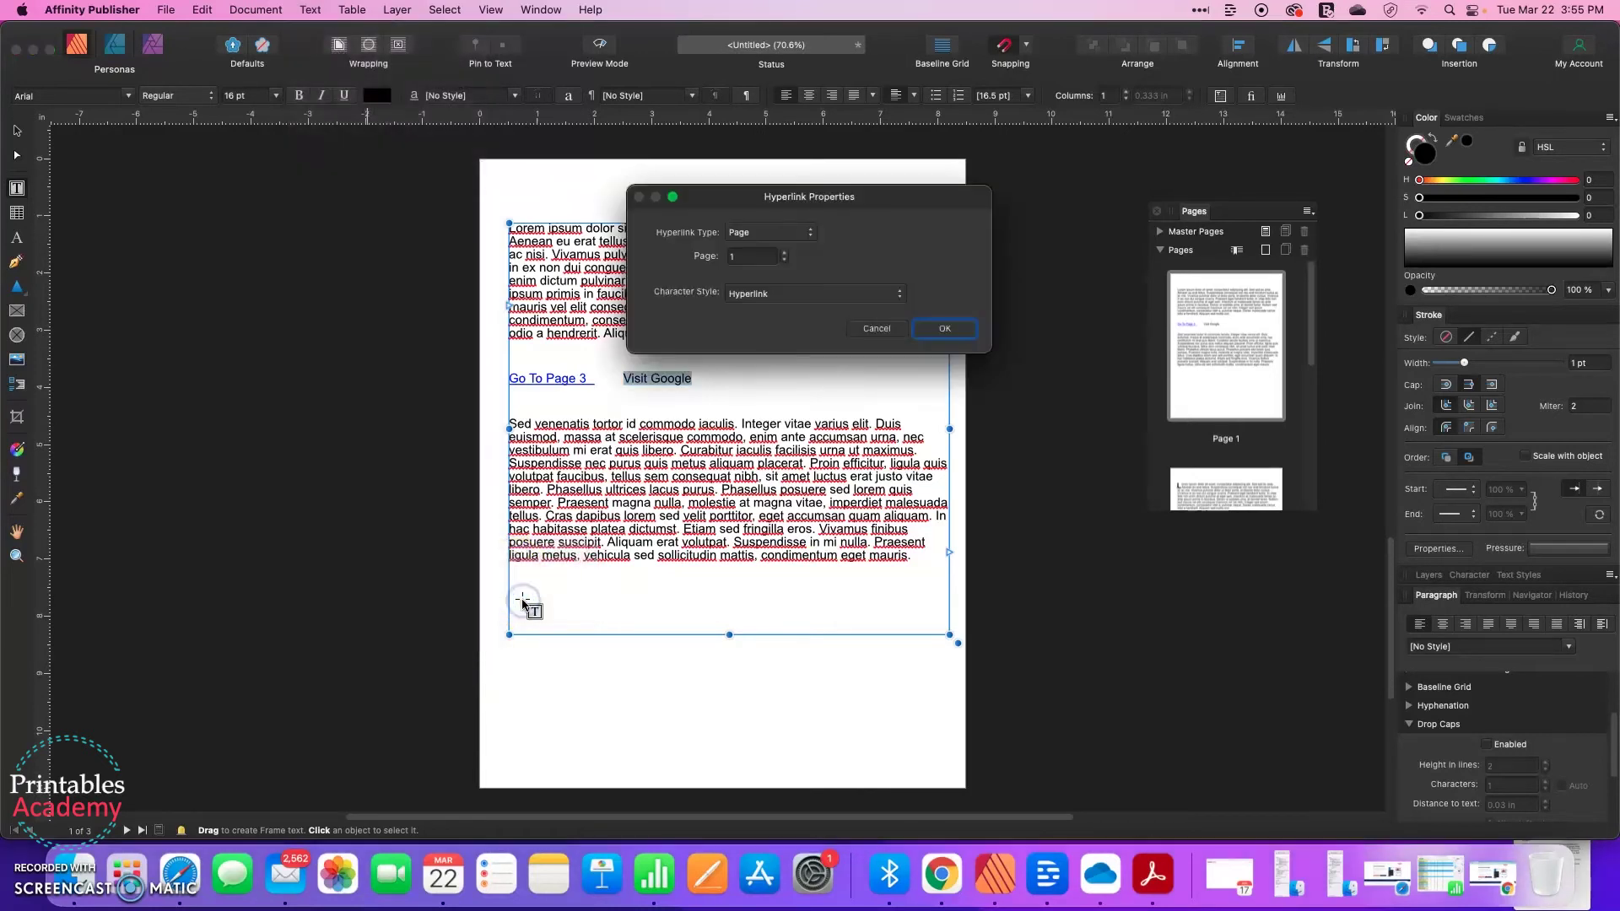
left_click(778, 234)
left_click(741, 266)
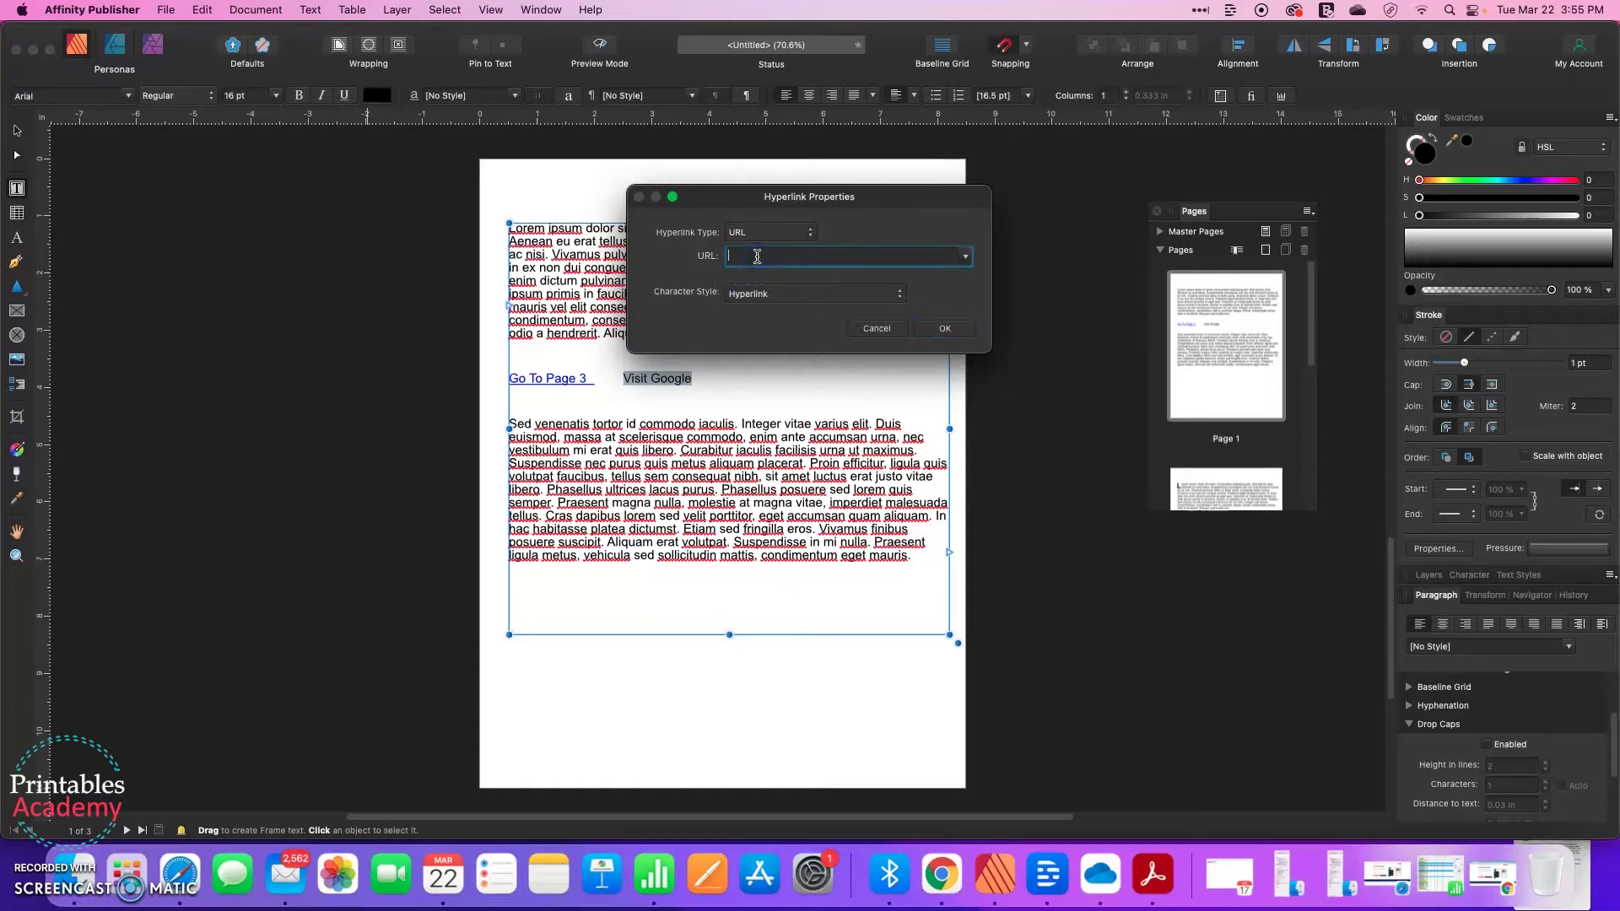
type("www.google.com")
left_click(945, 329)
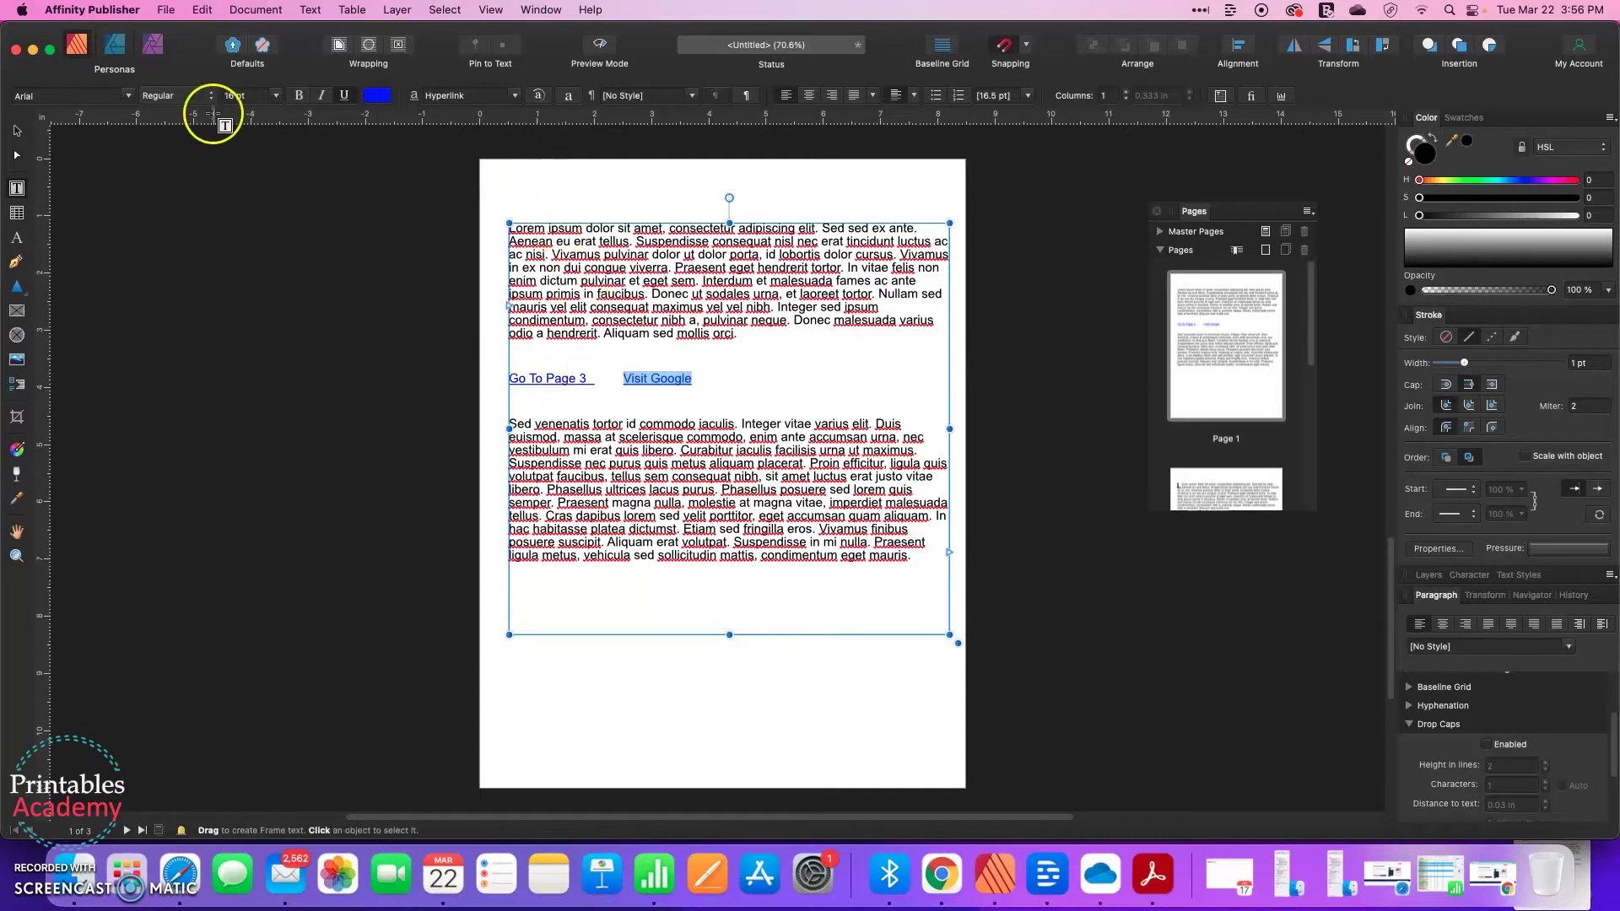
- Start a PDF export and choose the PDF (for print) preset
left_click(165, 10)
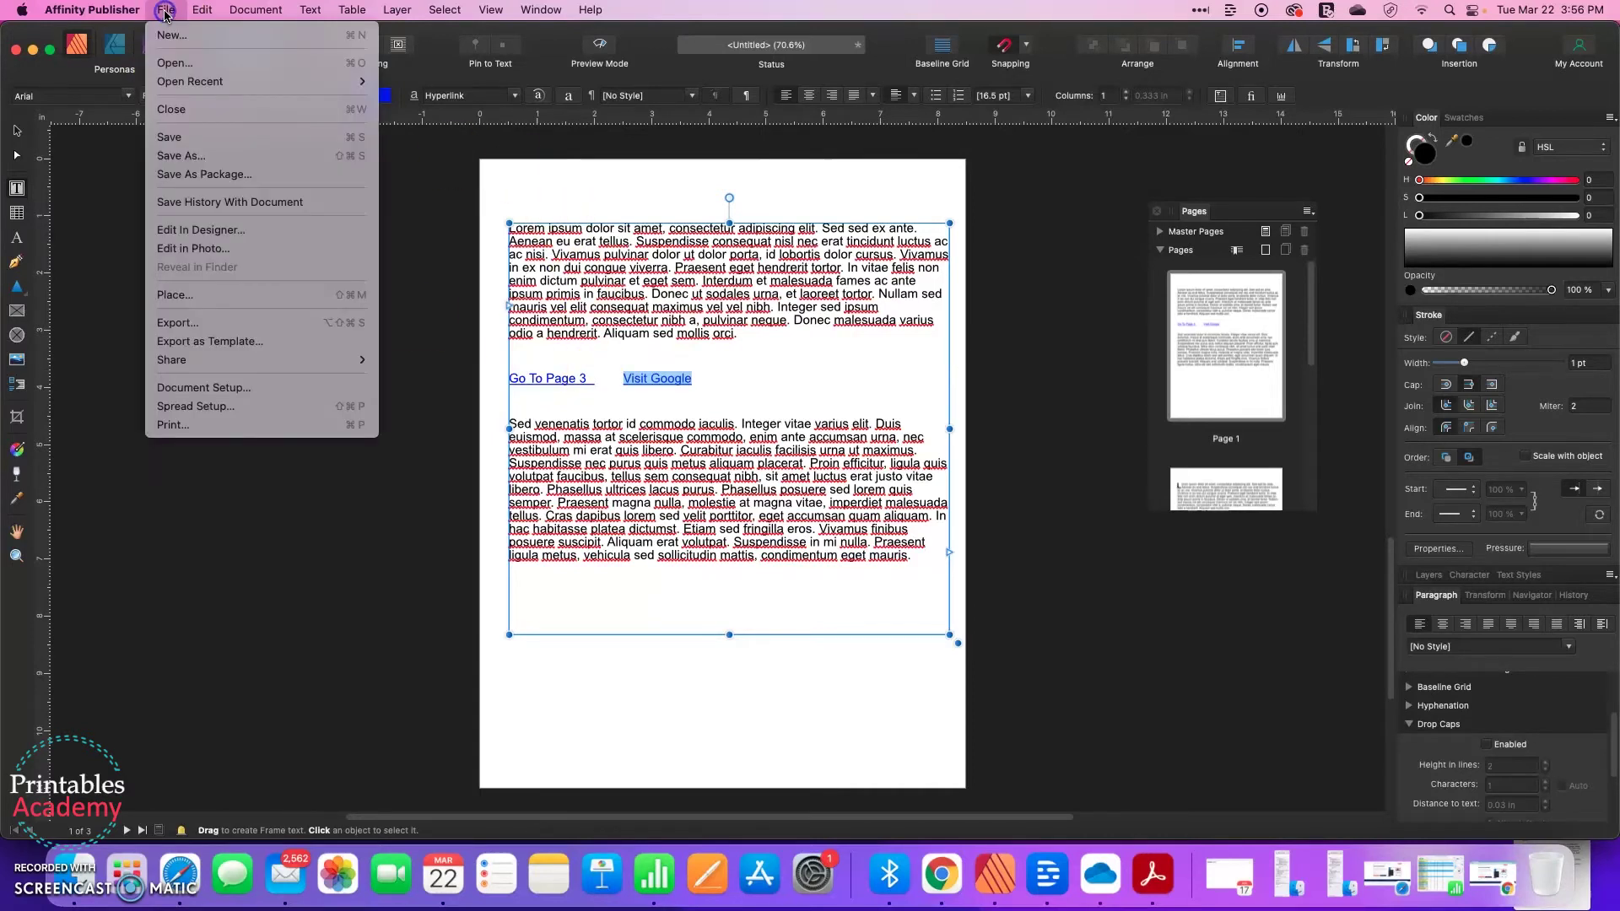
left_click(211, 331)
left_click(939, 247)
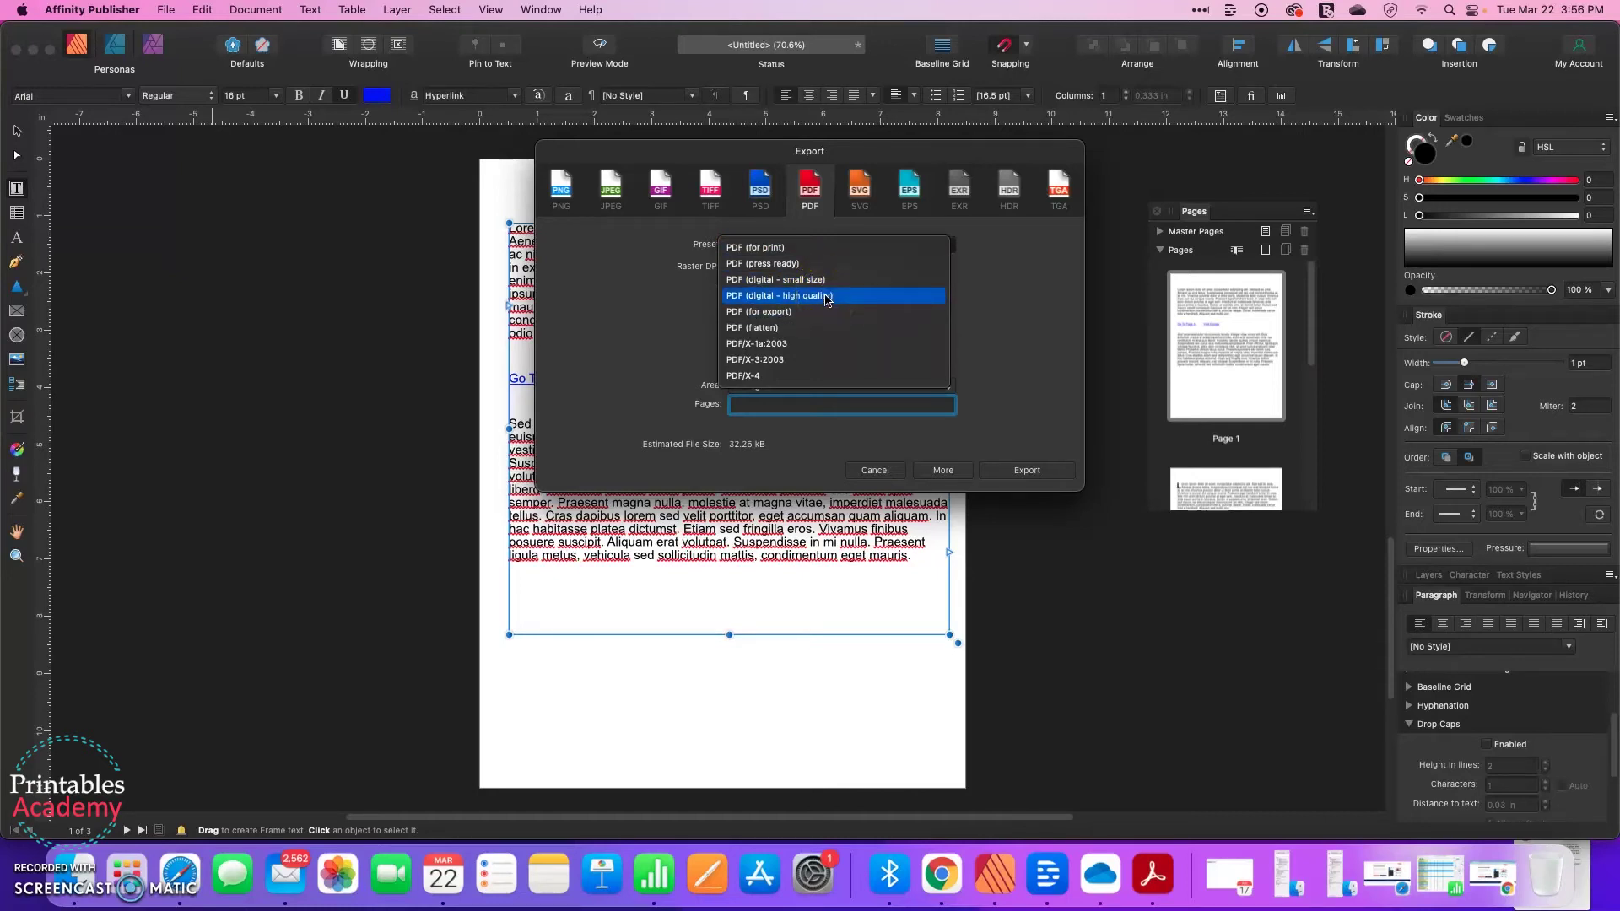
left_click_drag(793, 261, 773, 257)
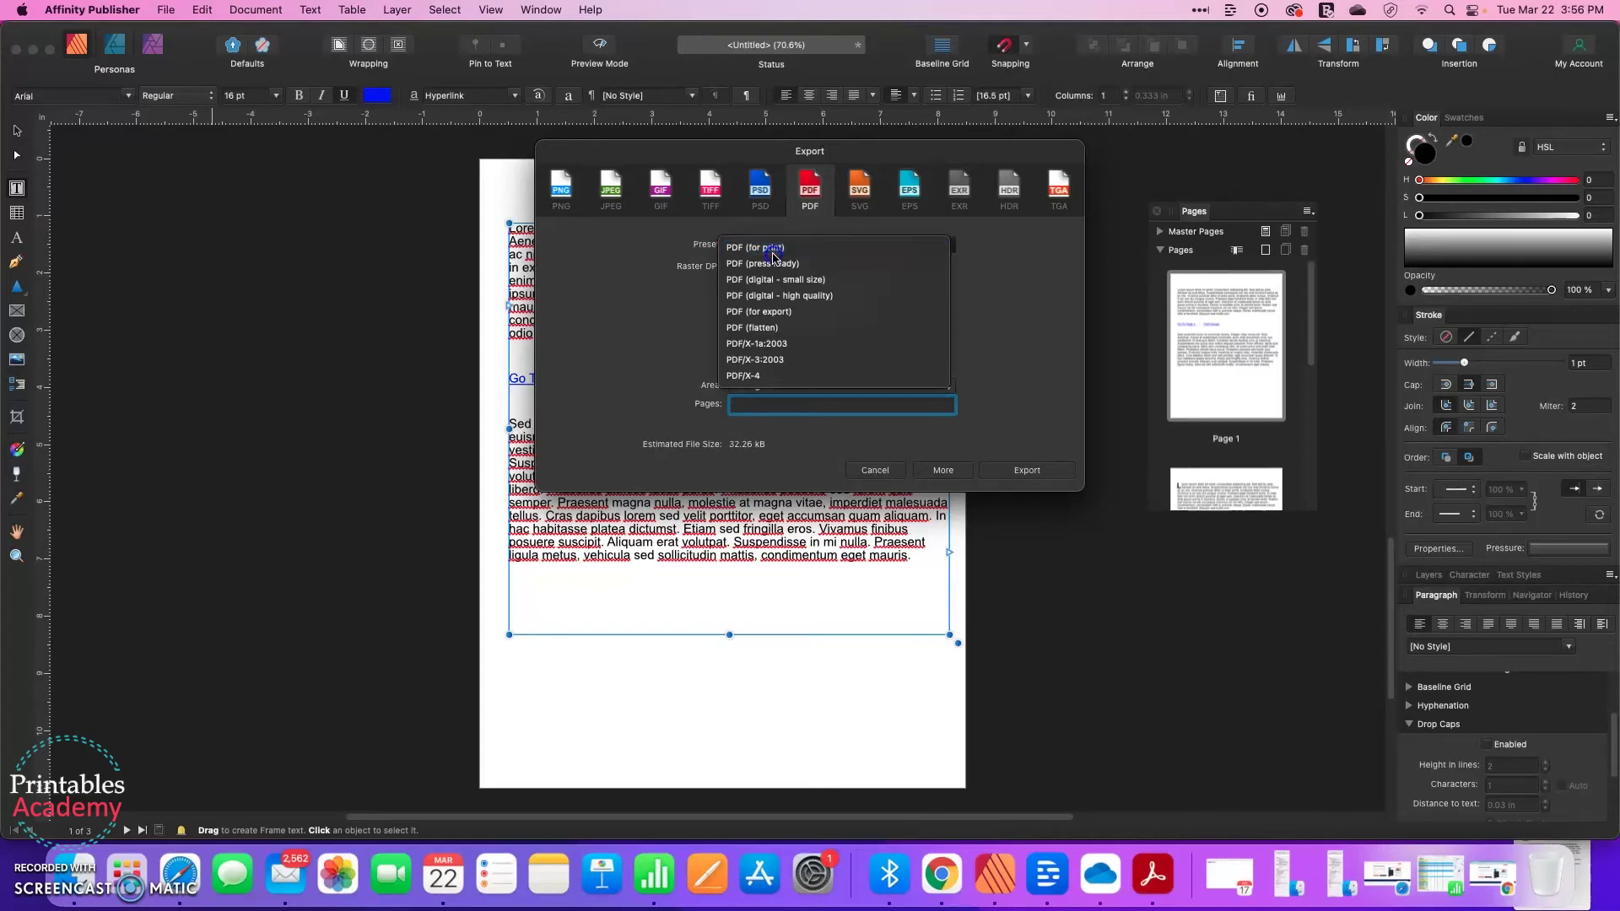
left_click(773, 253)
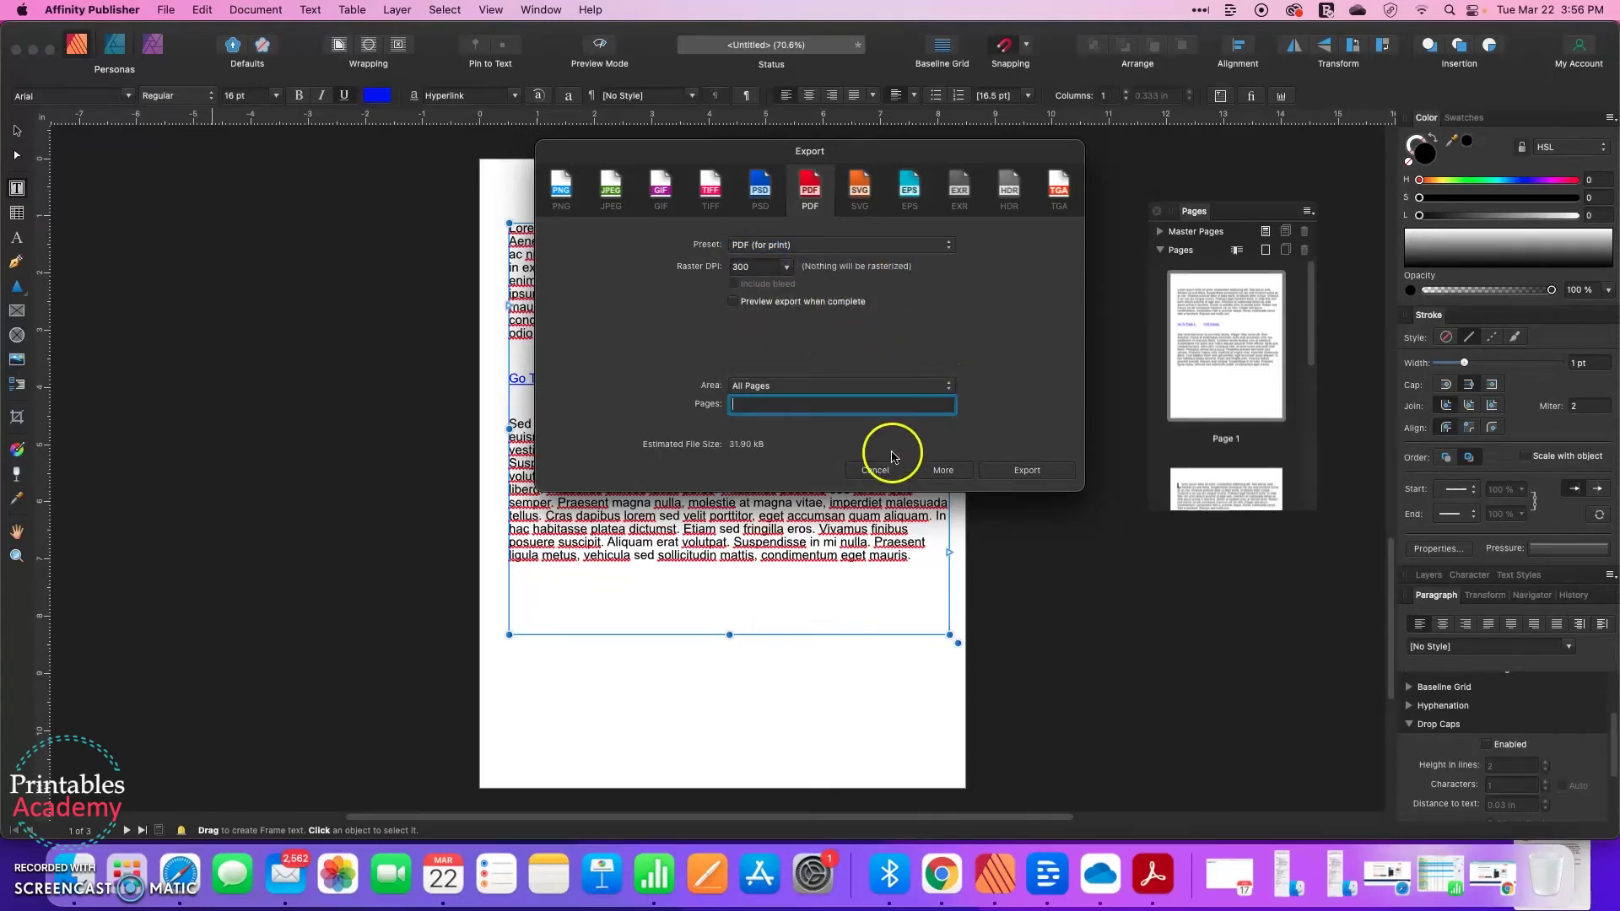
- Enable Include hyperlinks in the advanced PDF settings and begin exporting
left_click(952, 475)
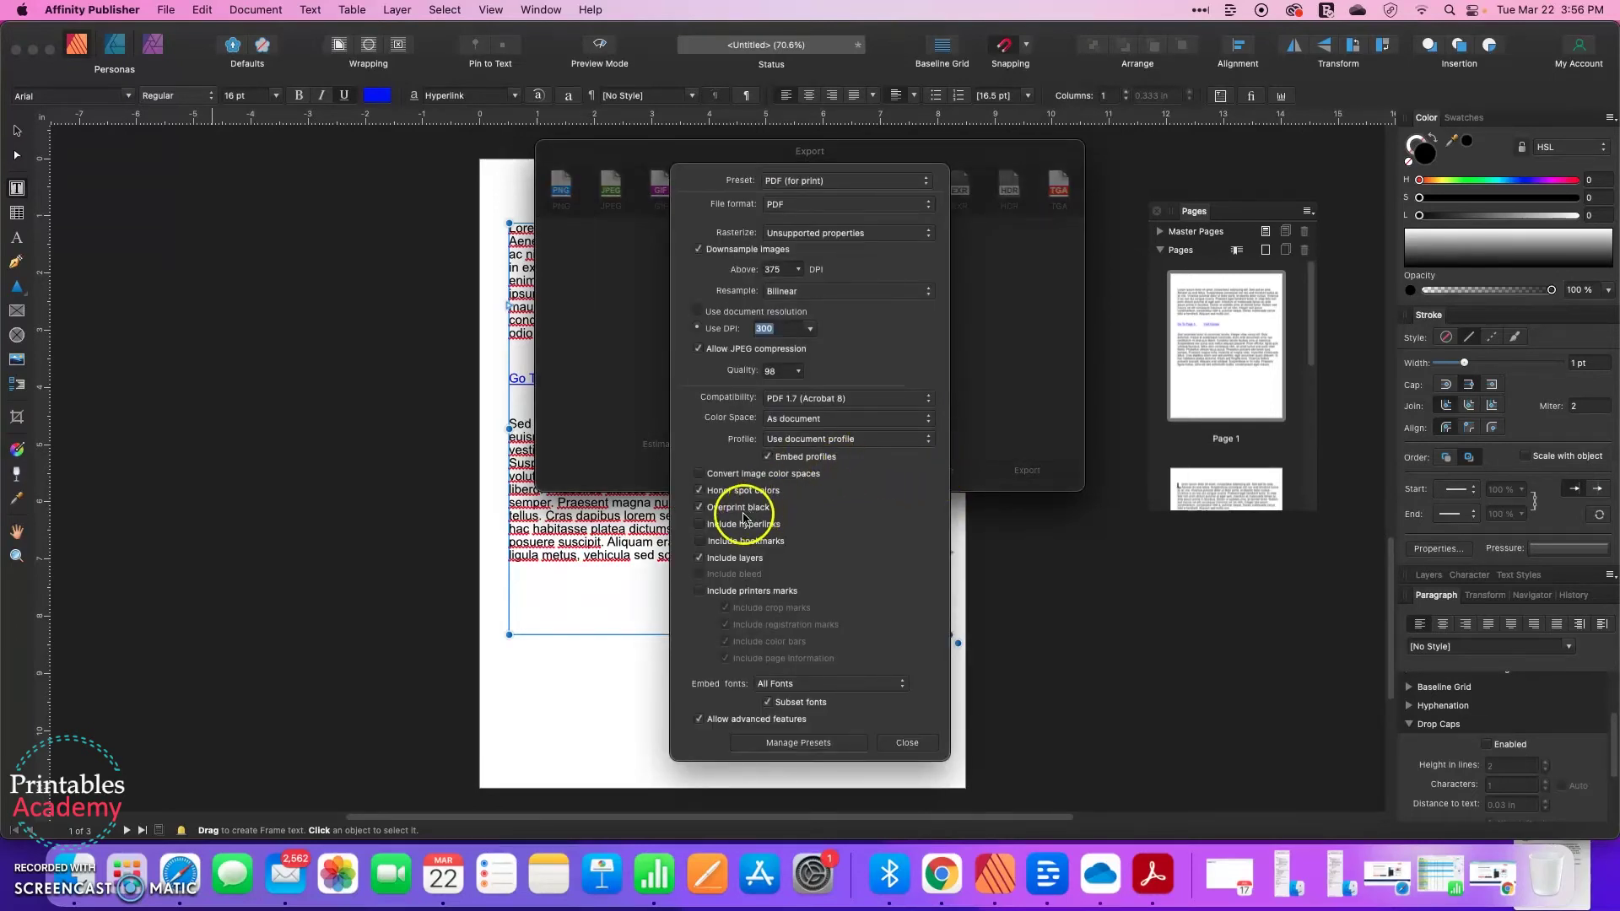
left_click(699, 525)
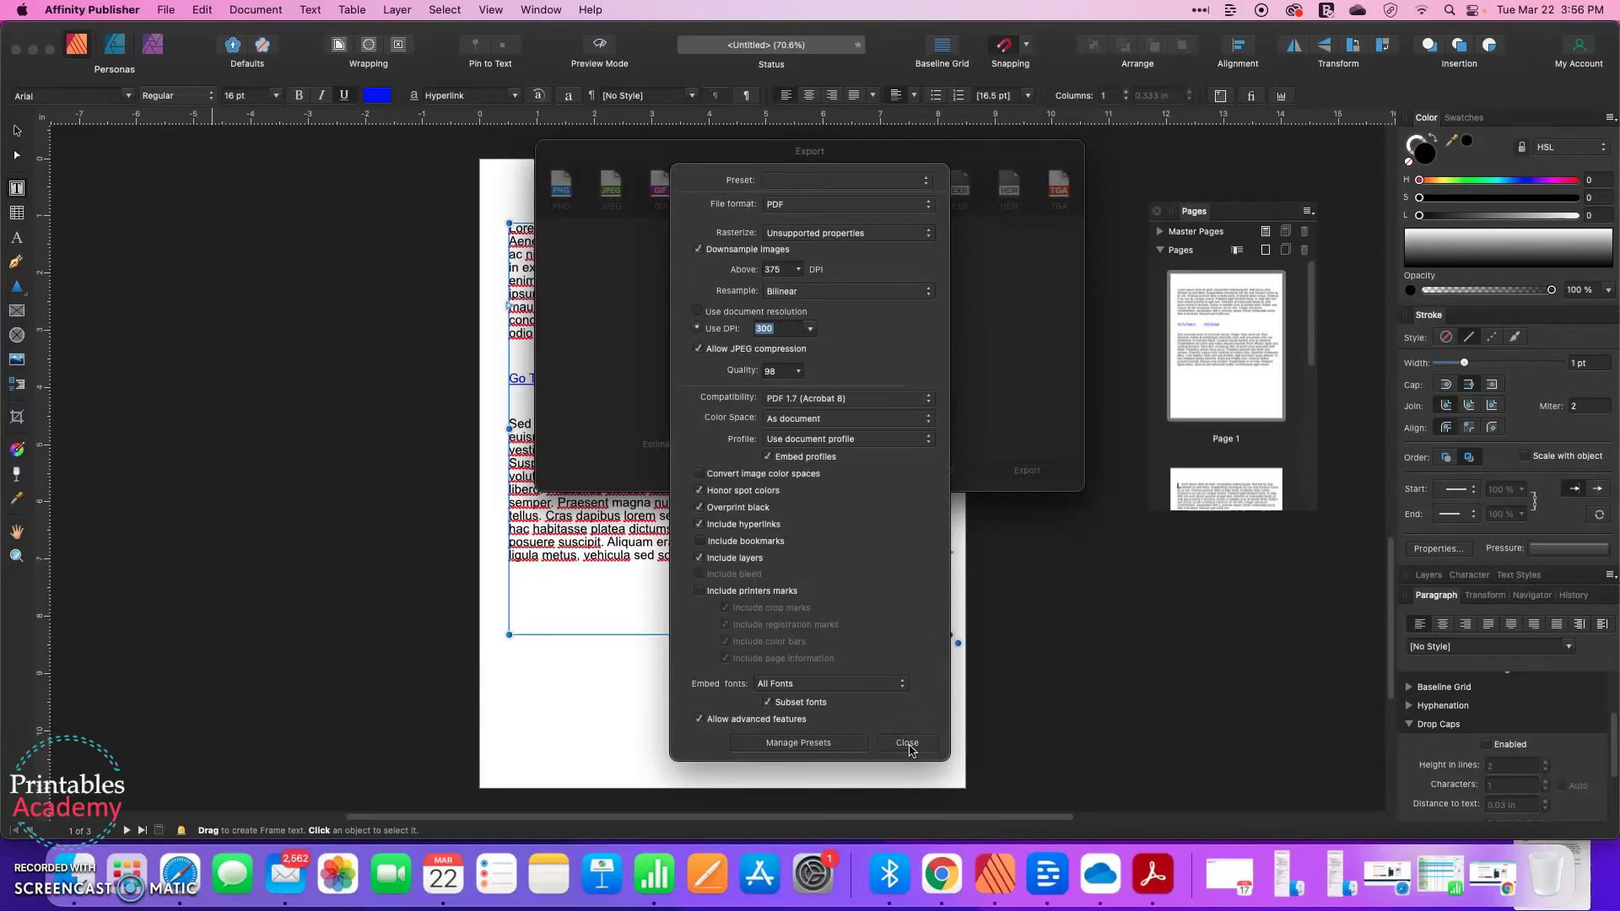
left_click(907, 743)
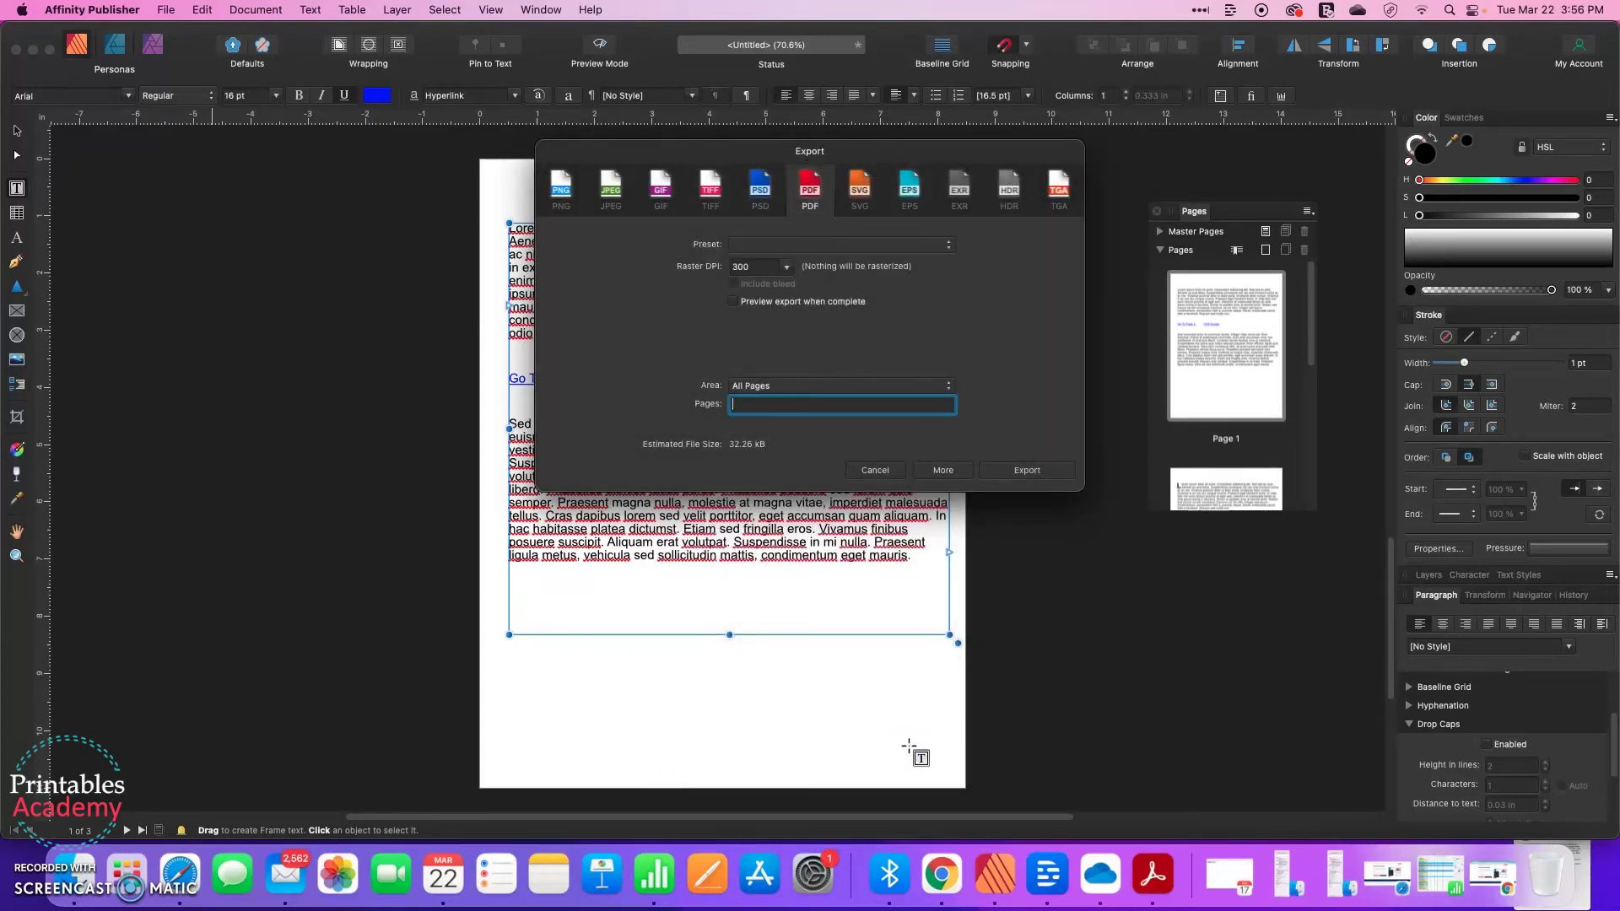
left_click(1024, 474)
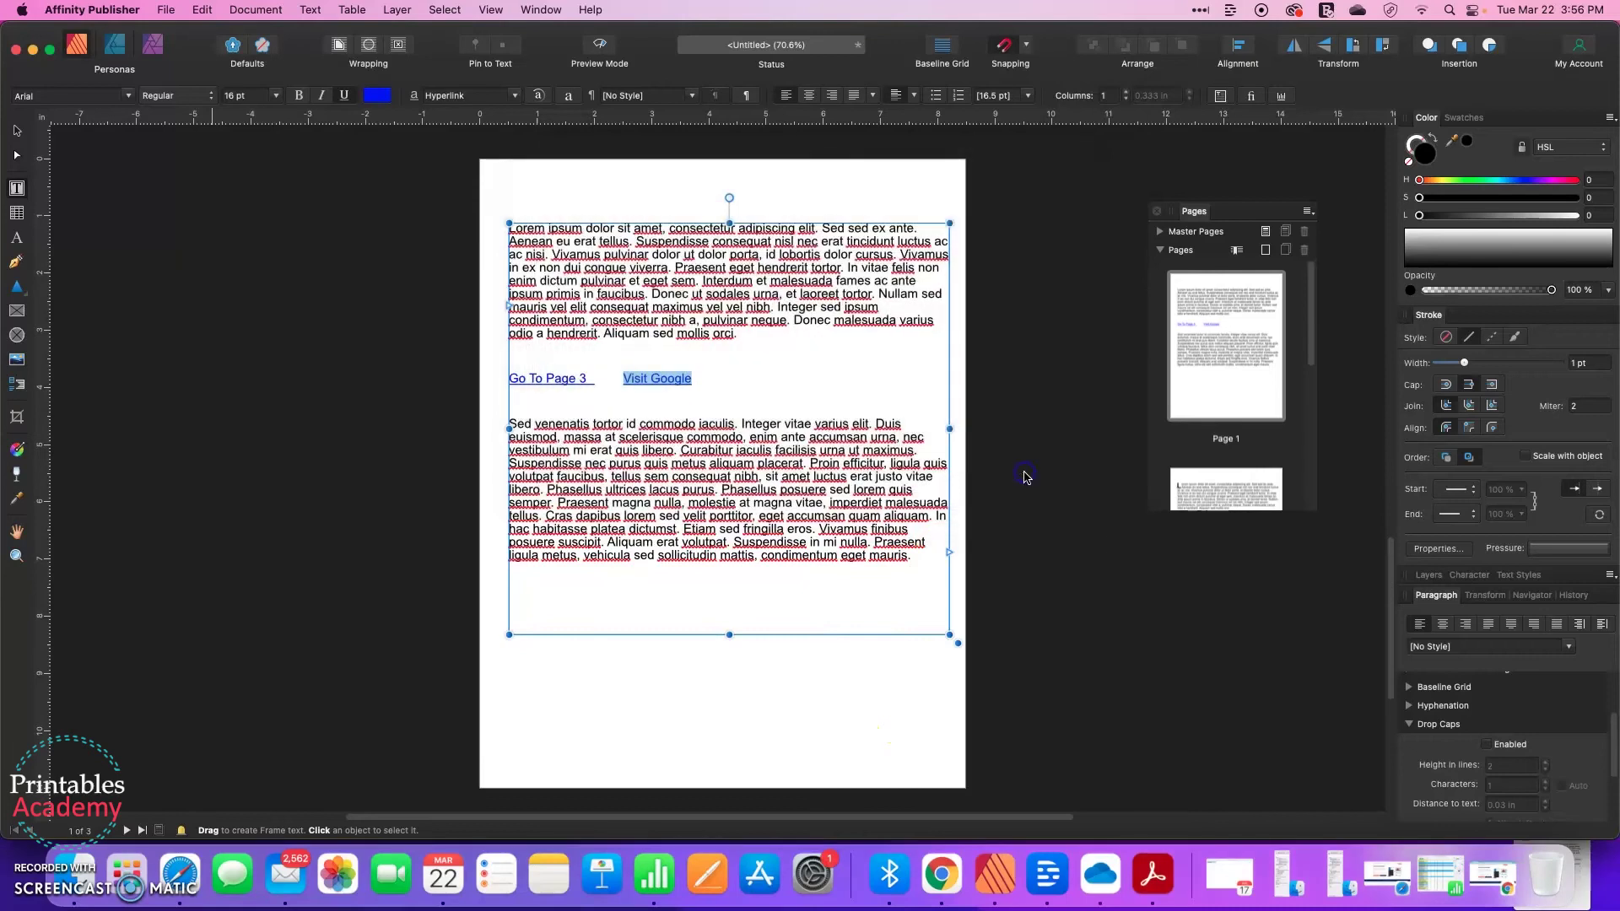
- Save the PDF as links.pdf in Downloads, replacing the old file, and open Finder
key("super+s")
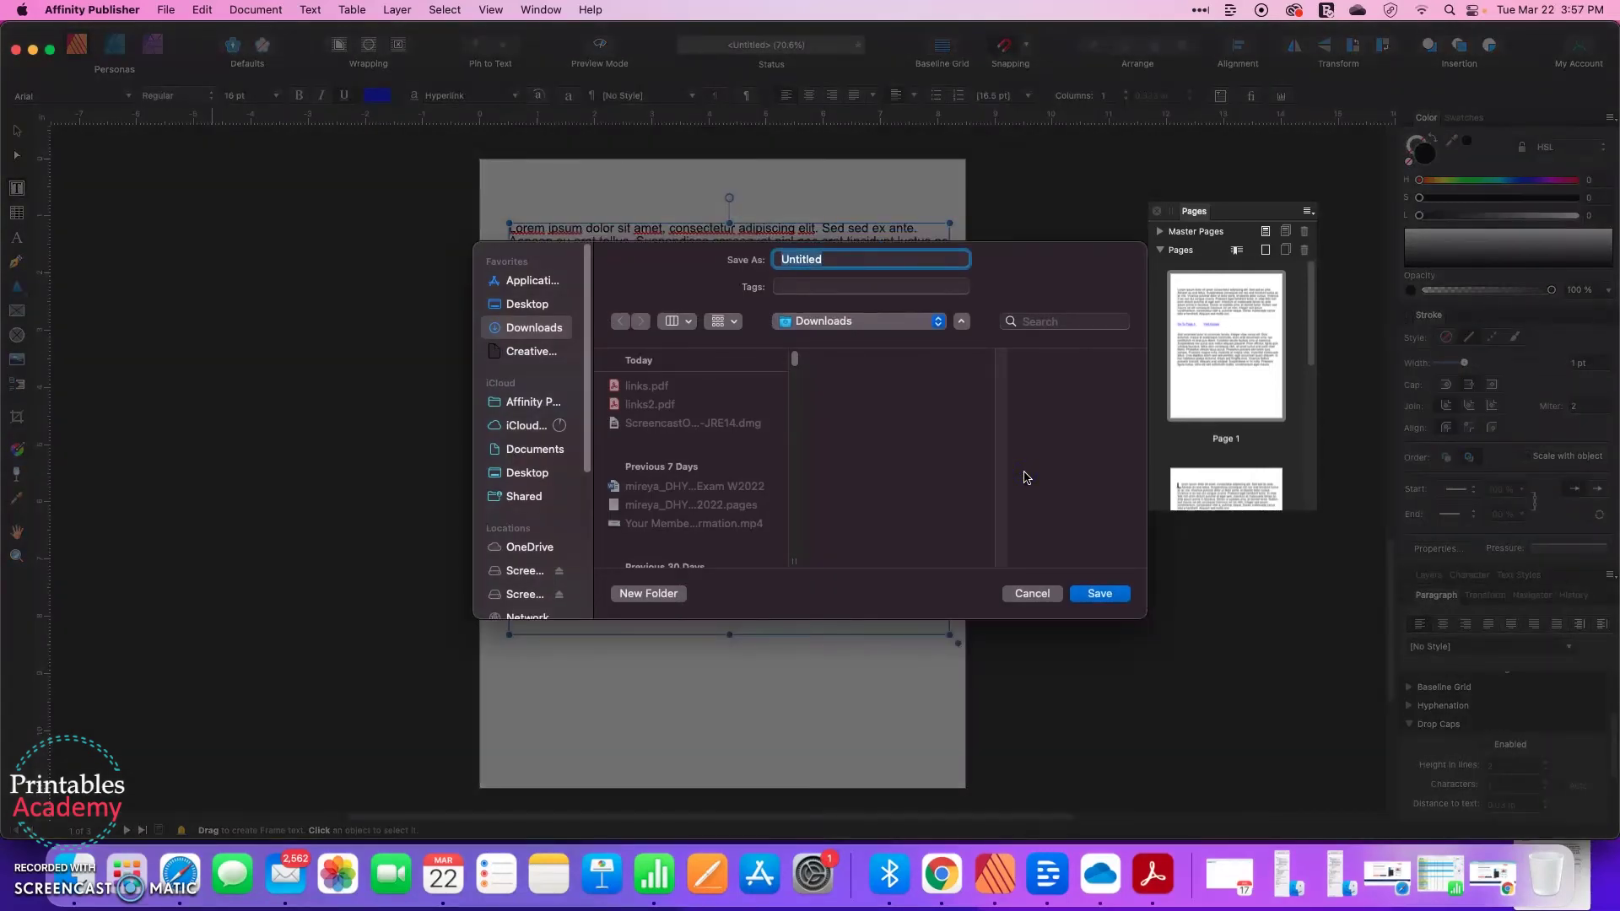
left_click(629, 387)
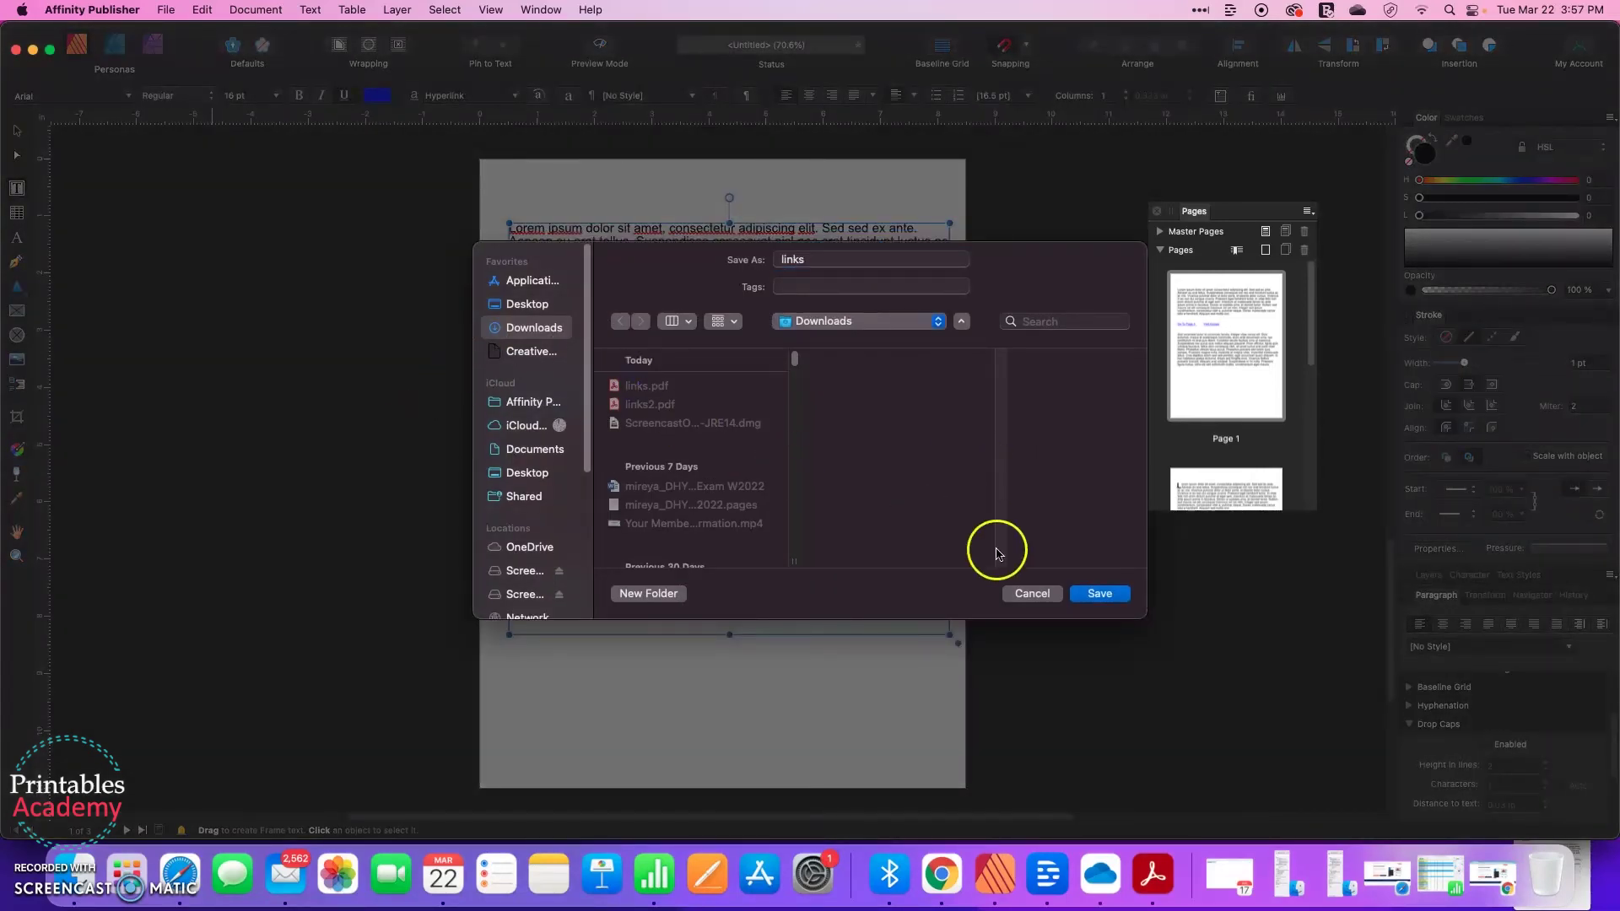
left_click(1095, 593)
left_click(866, 514)
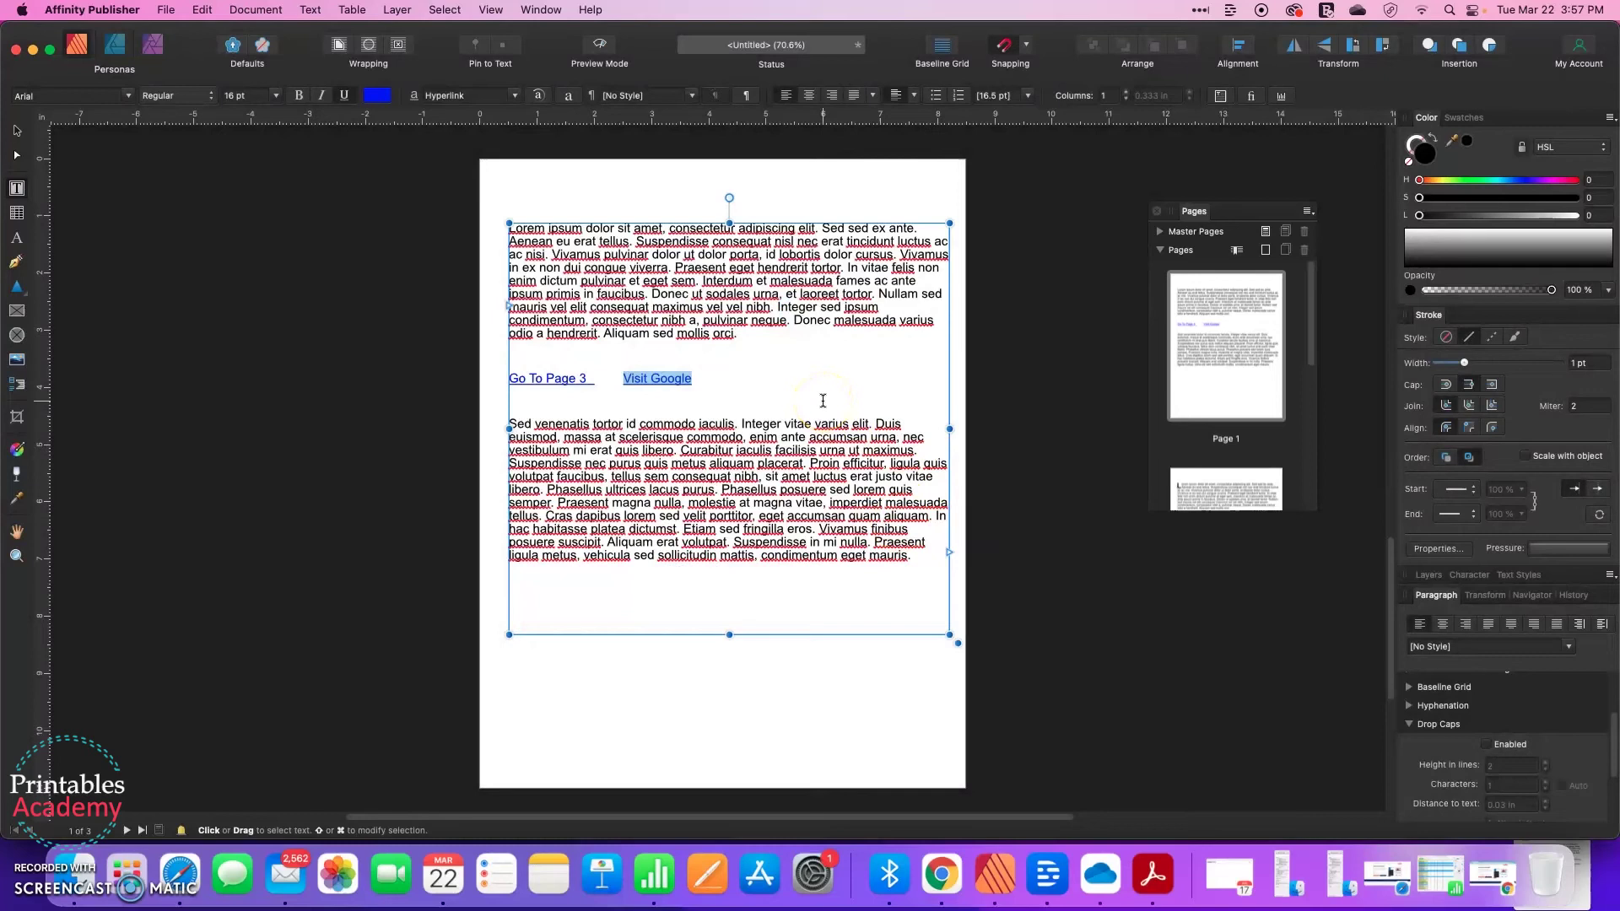
left_click(82, 878)
- Open links.pdf in Acrobat and test the page 3 link and the google.com link
double_click(1097, 258)
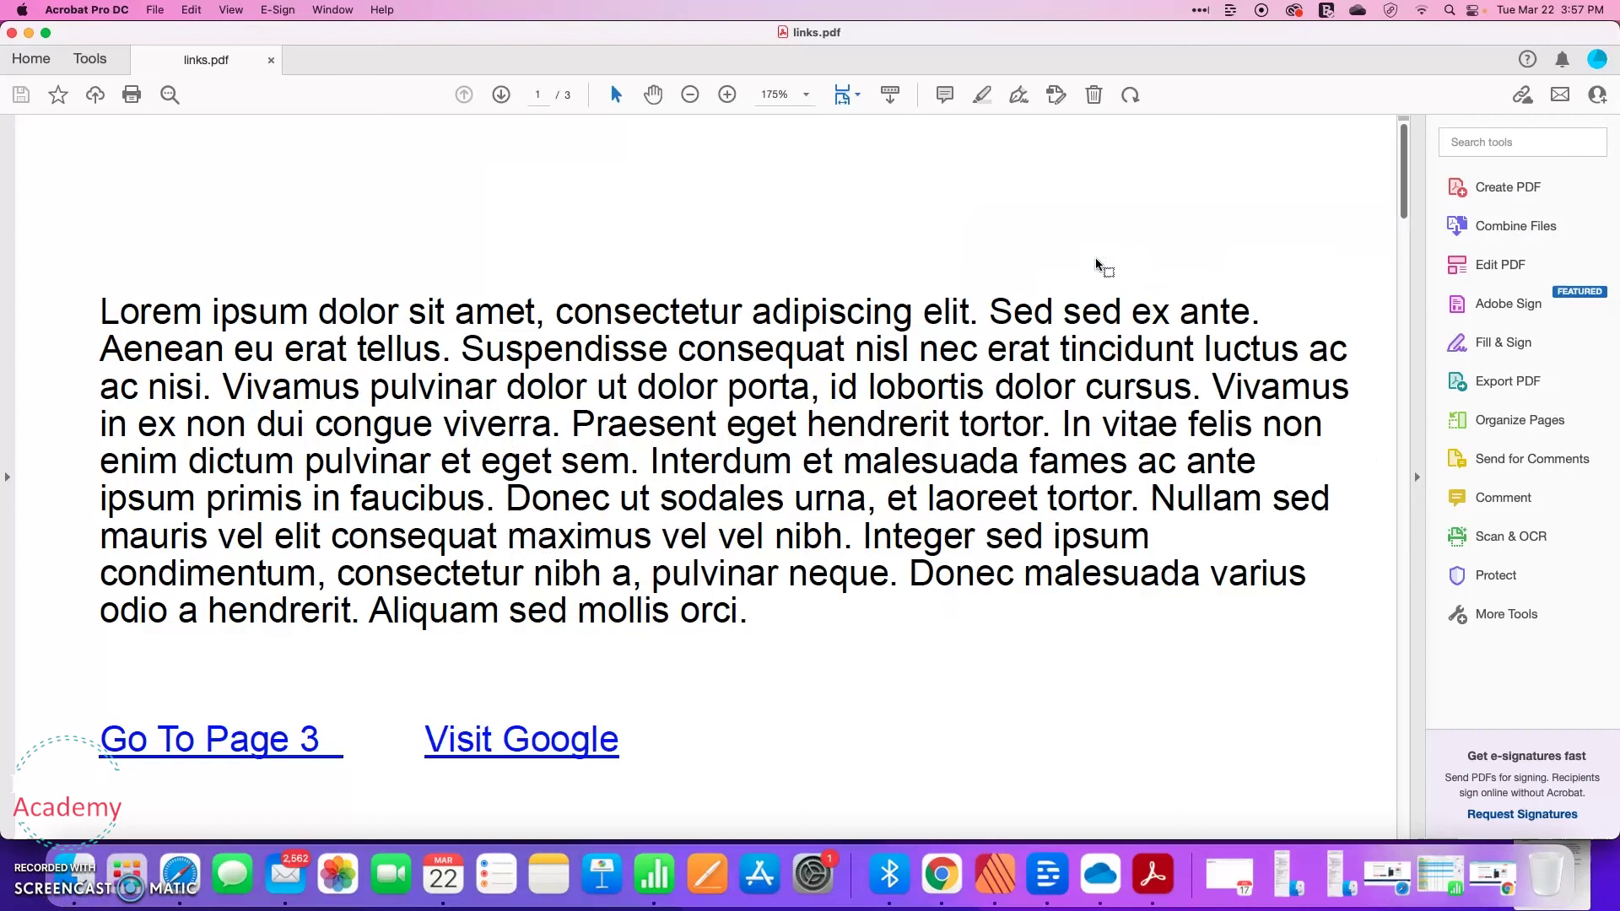
scroll(671, 550, "down", 3)
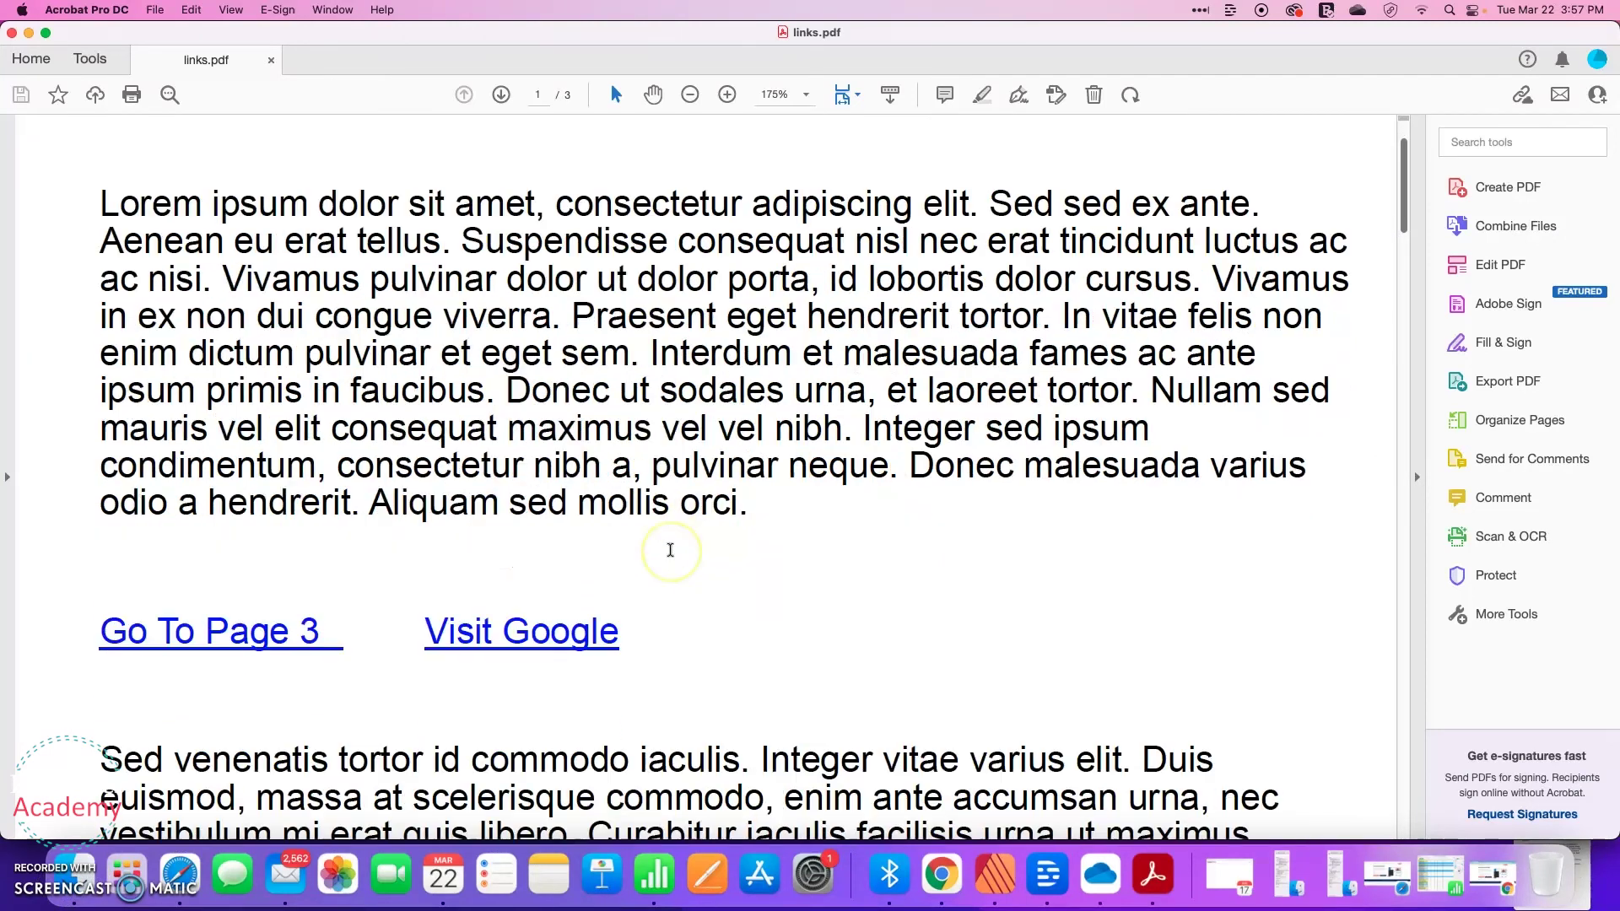
scroll(670, 550, "down", 1)
scroll(670, 550, "down", 1)
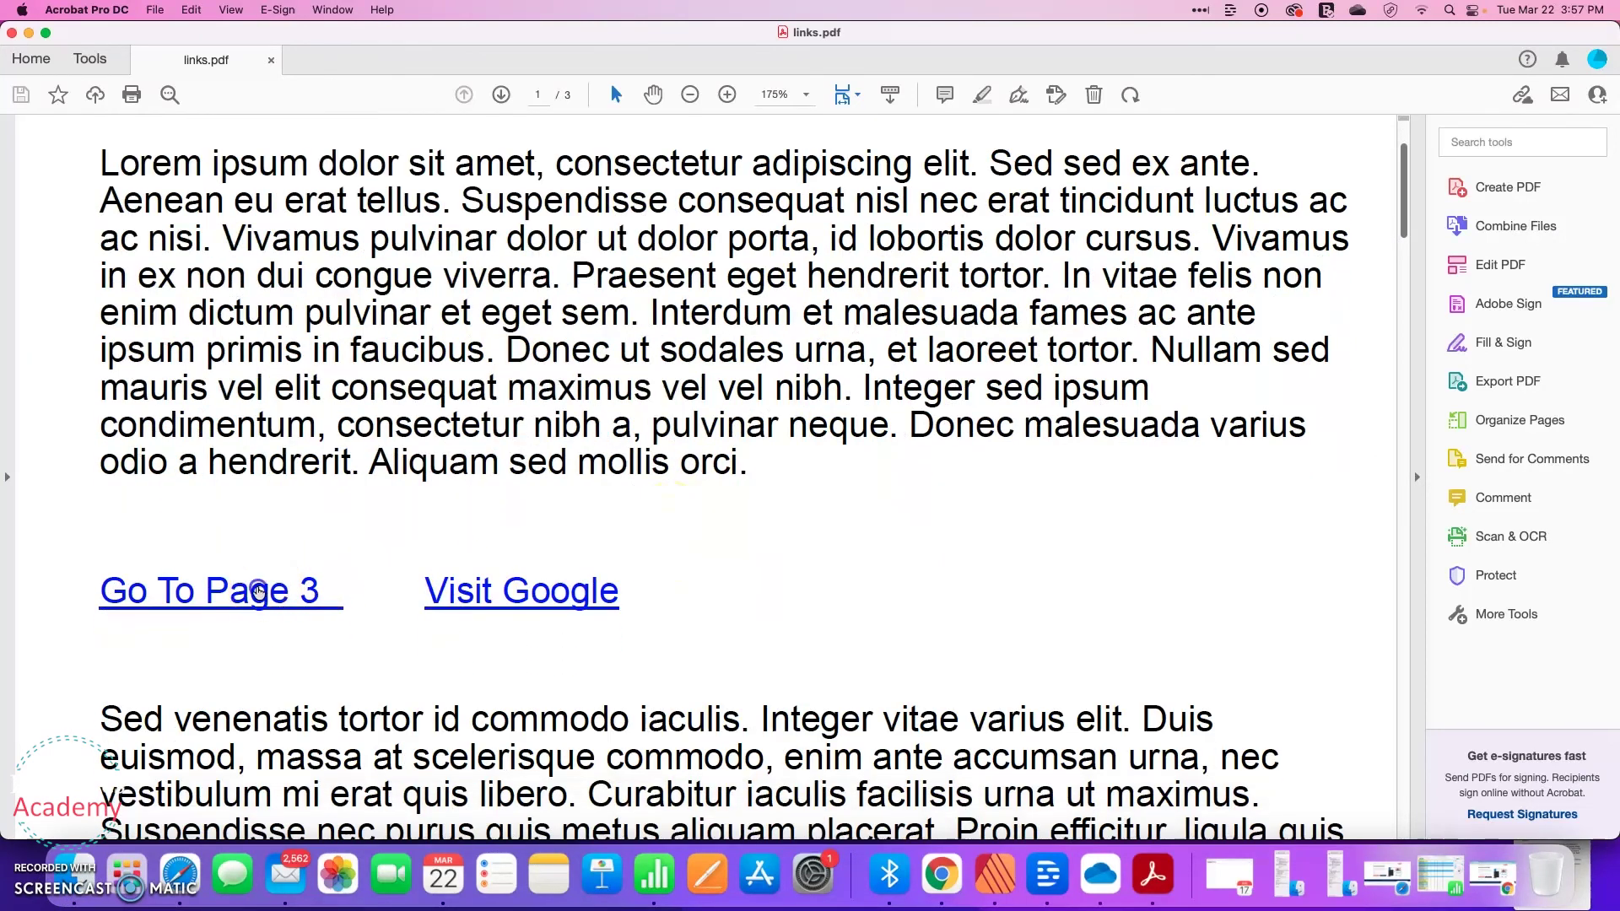
left_click(257, 590)
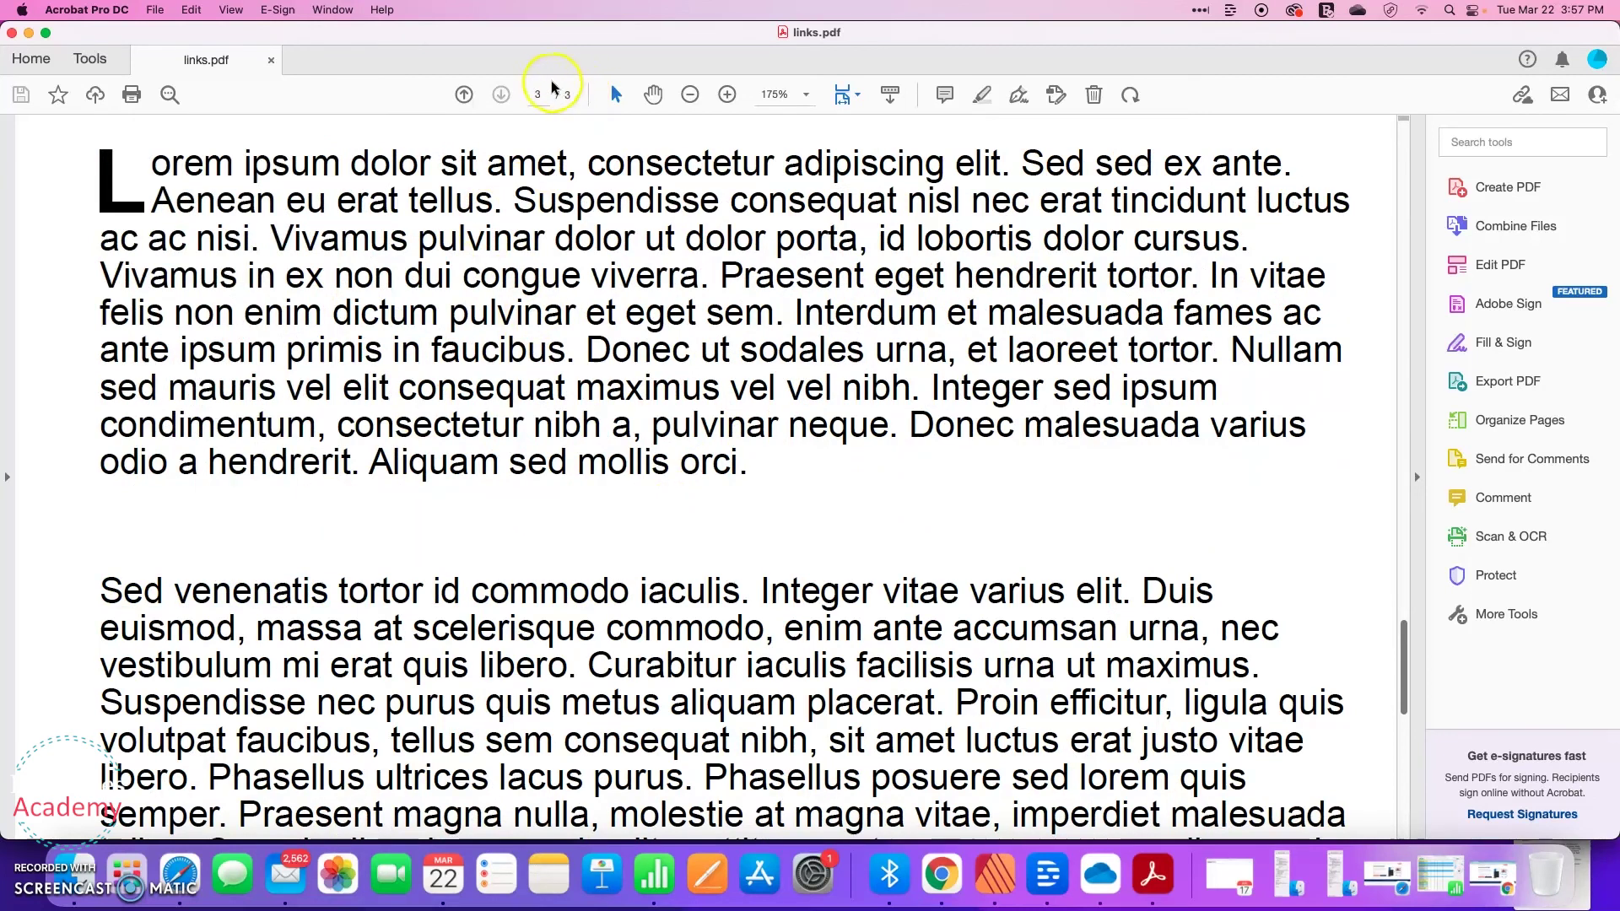
left_click(463, 95)
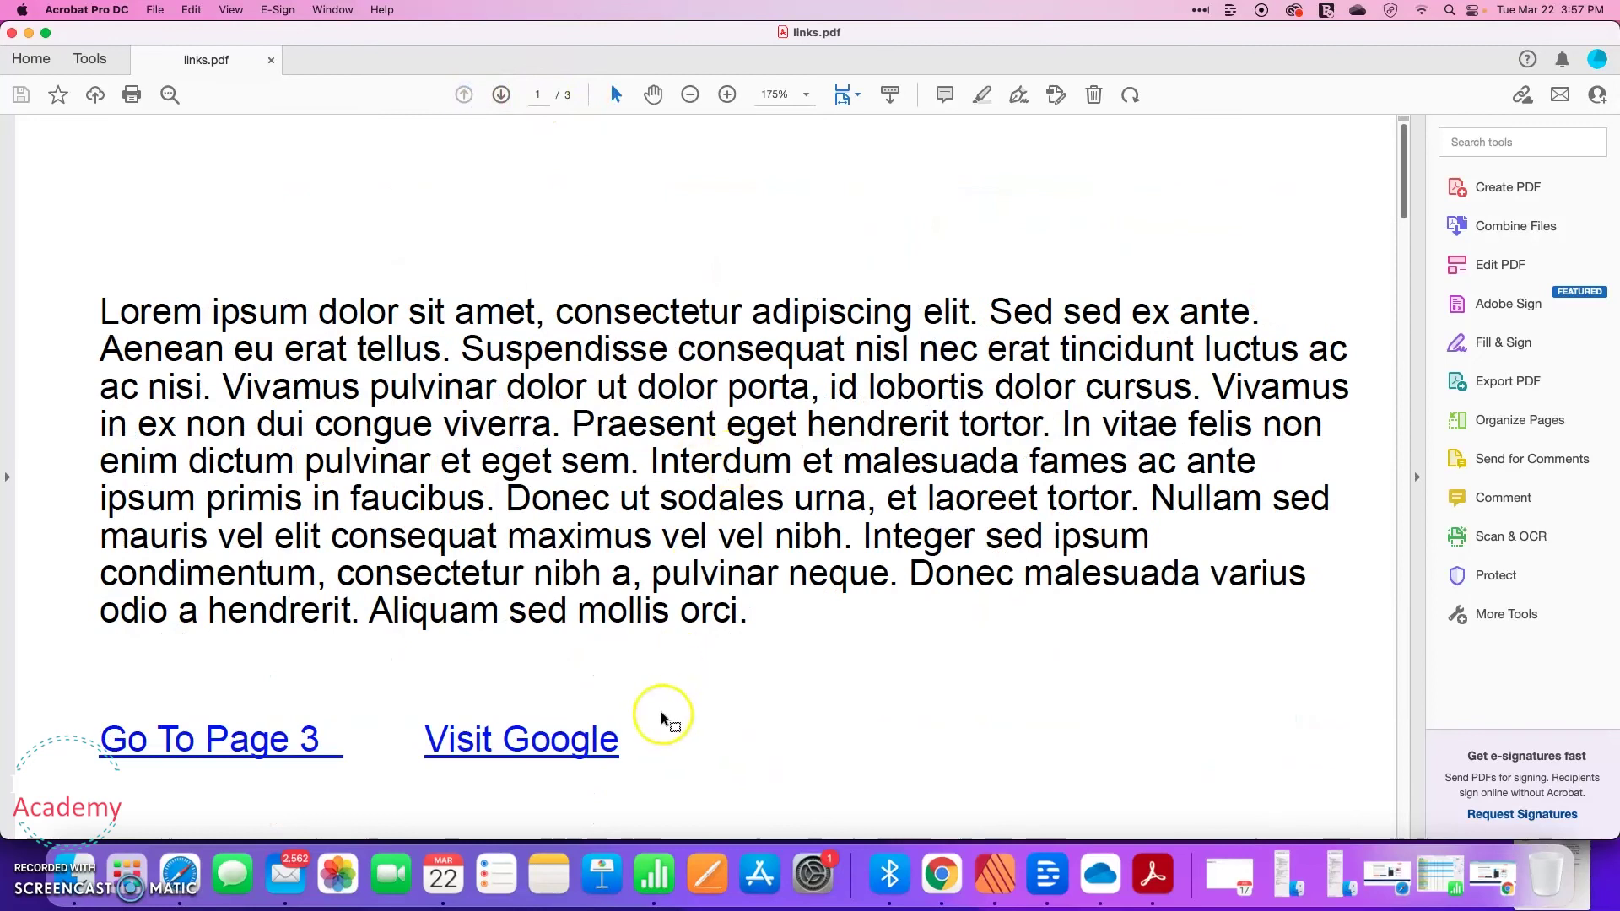
left_click(552, 747)
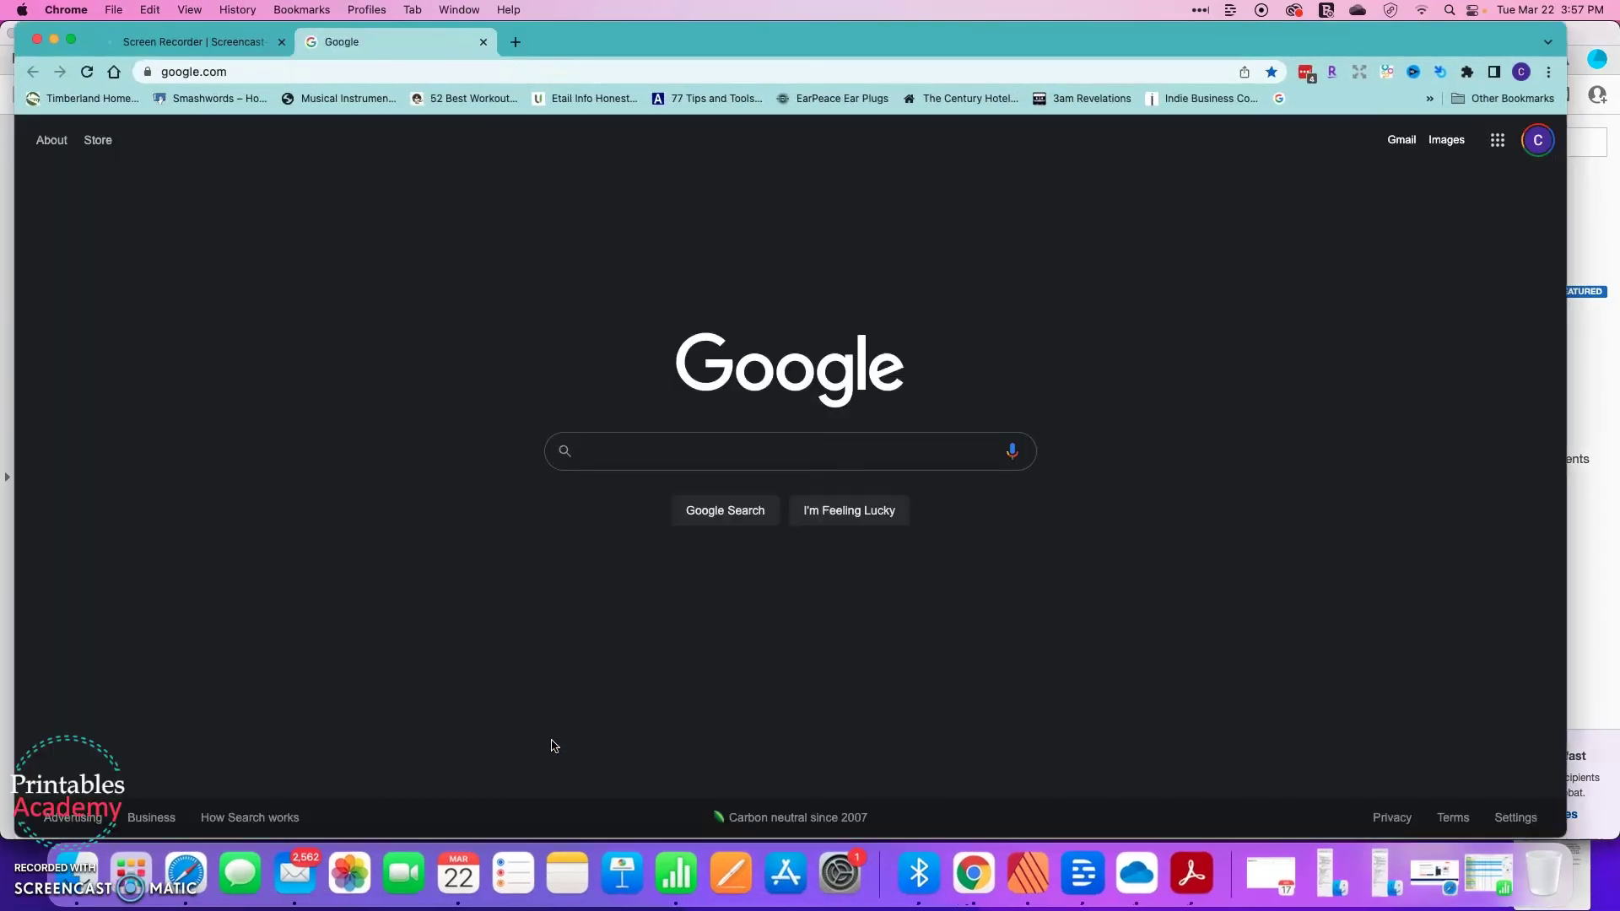
left_click(1028, 873)
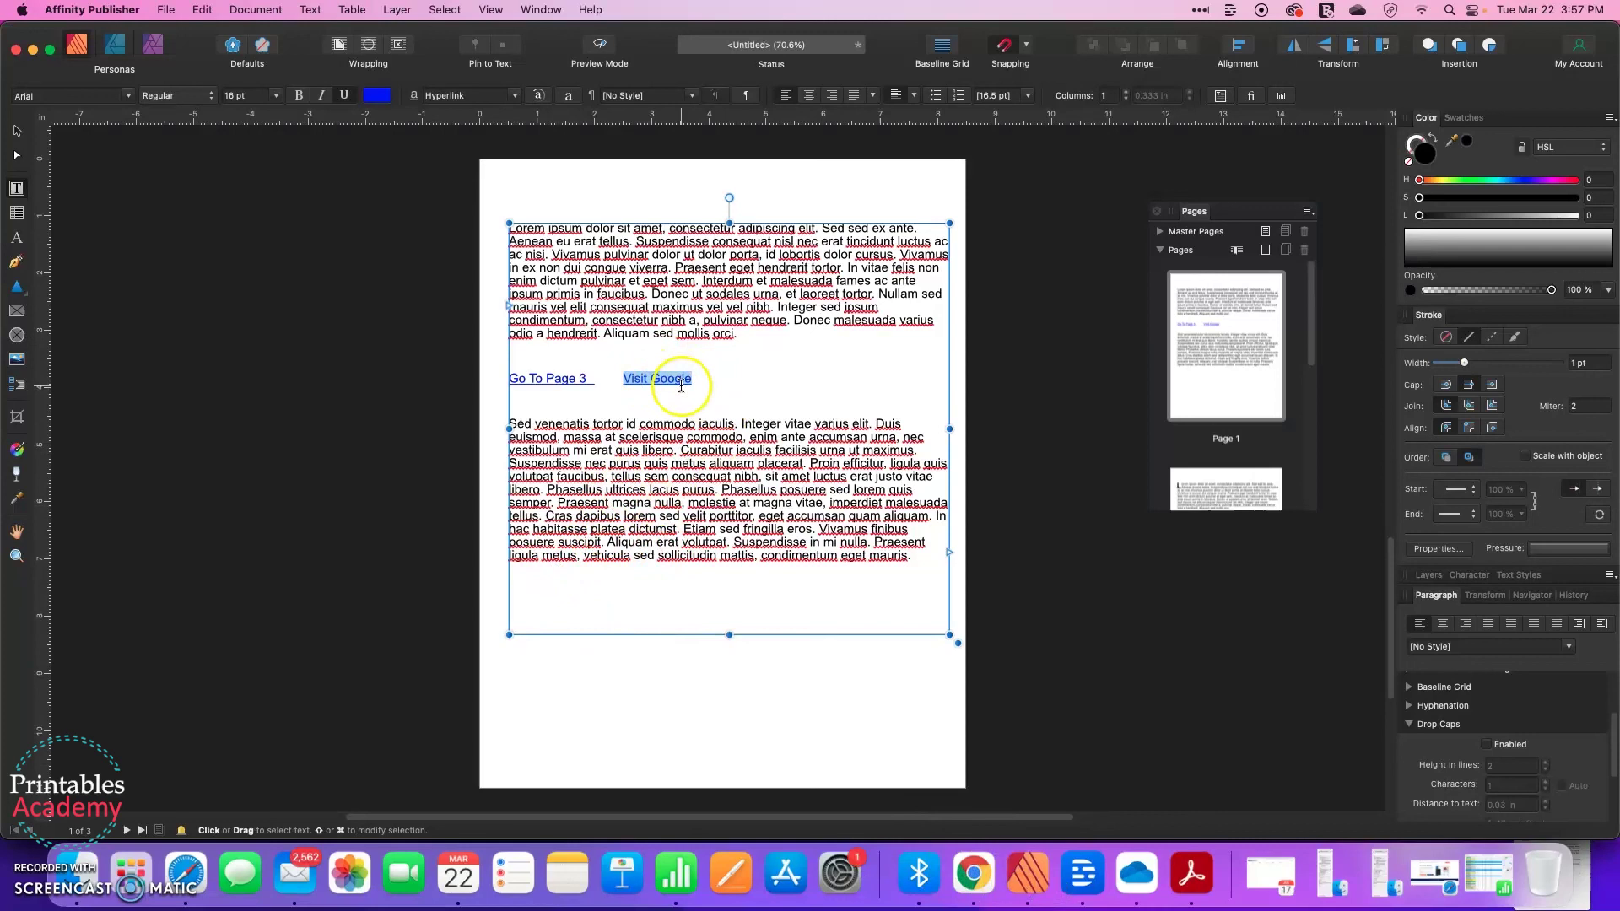
- Select 'Visit Google' and delete its hyperlink with Text > Interactive > Delete Hyperlink
mouse_move(710, 378)
left_mouse_down()
mouse_move(600, 380)
mouse_move(693, 379)
left_mouse_up()
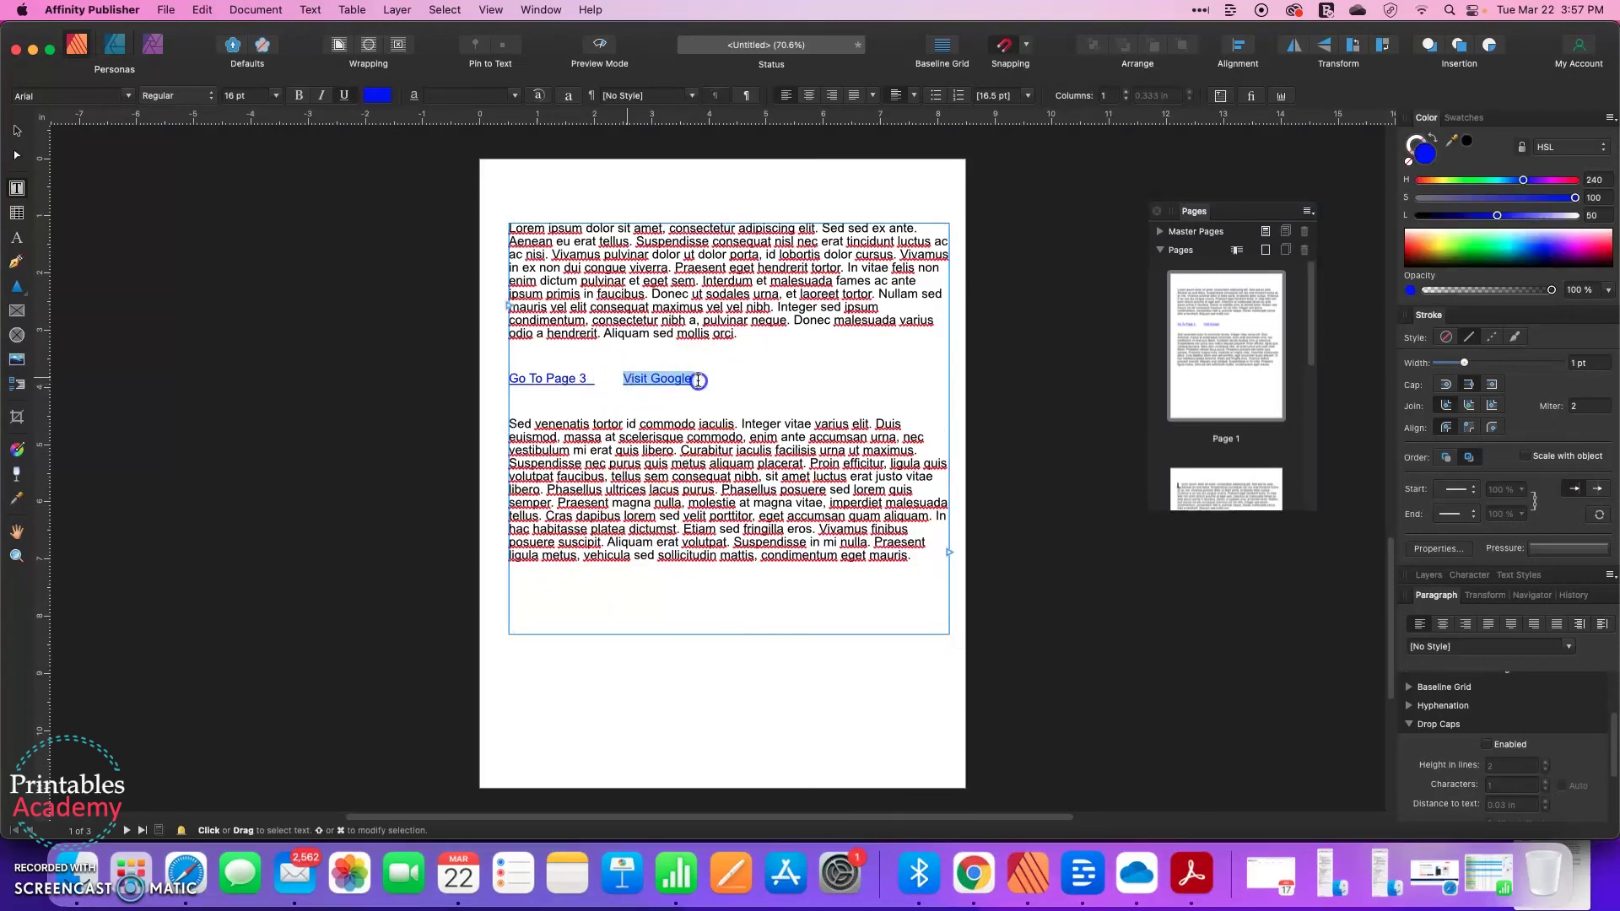
left_click(307, 12)
mouse_move(326, 554)
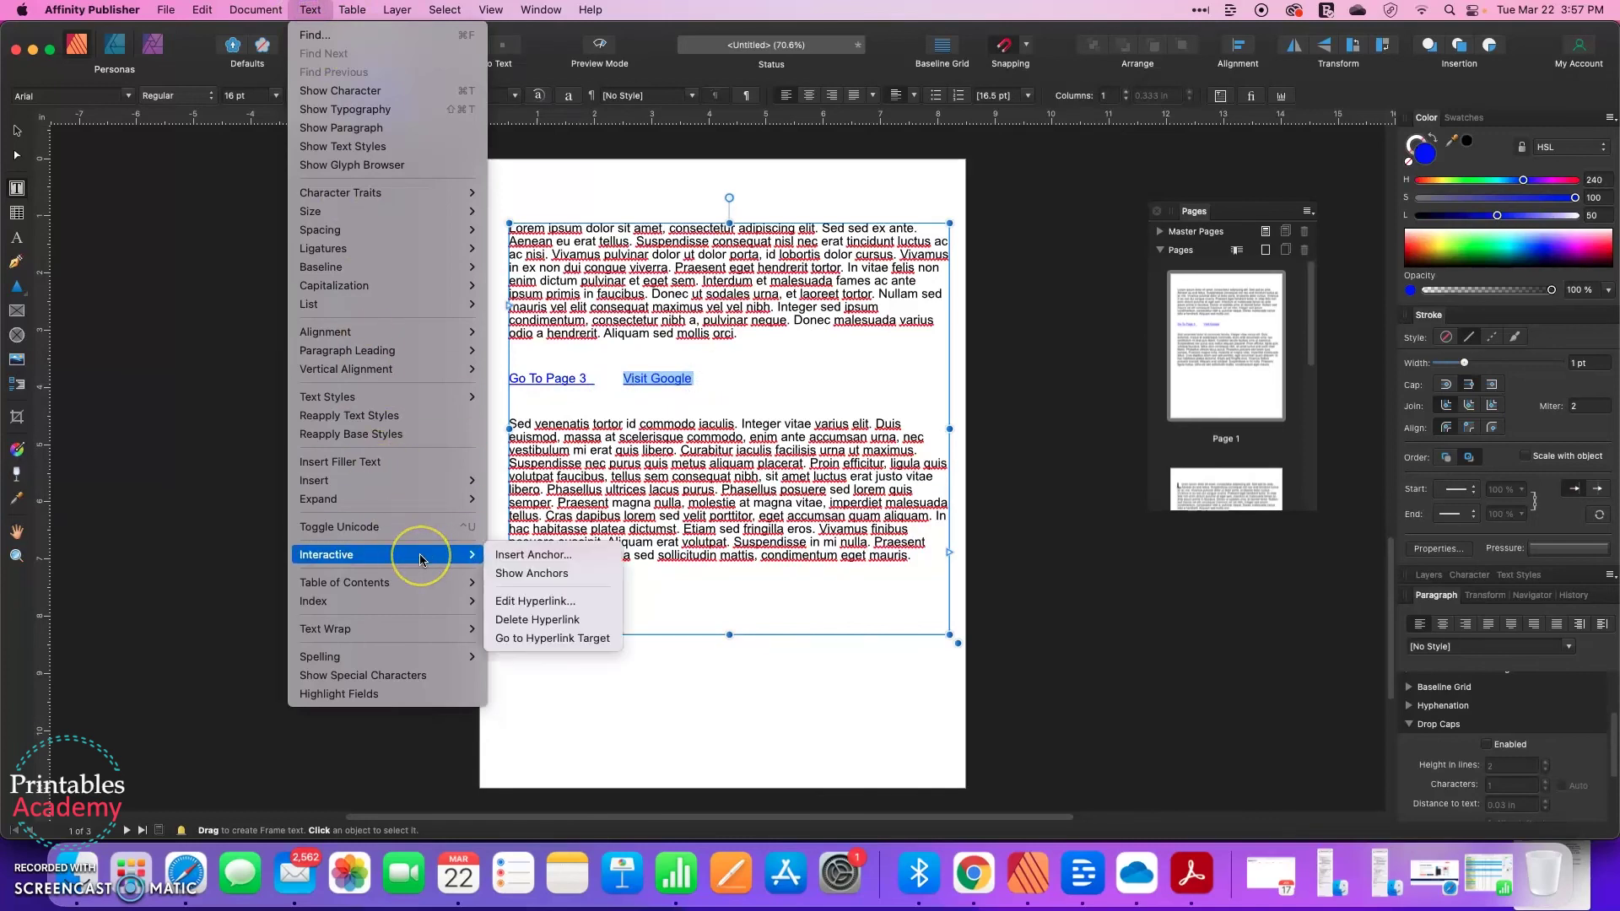
left_click(526, 624)
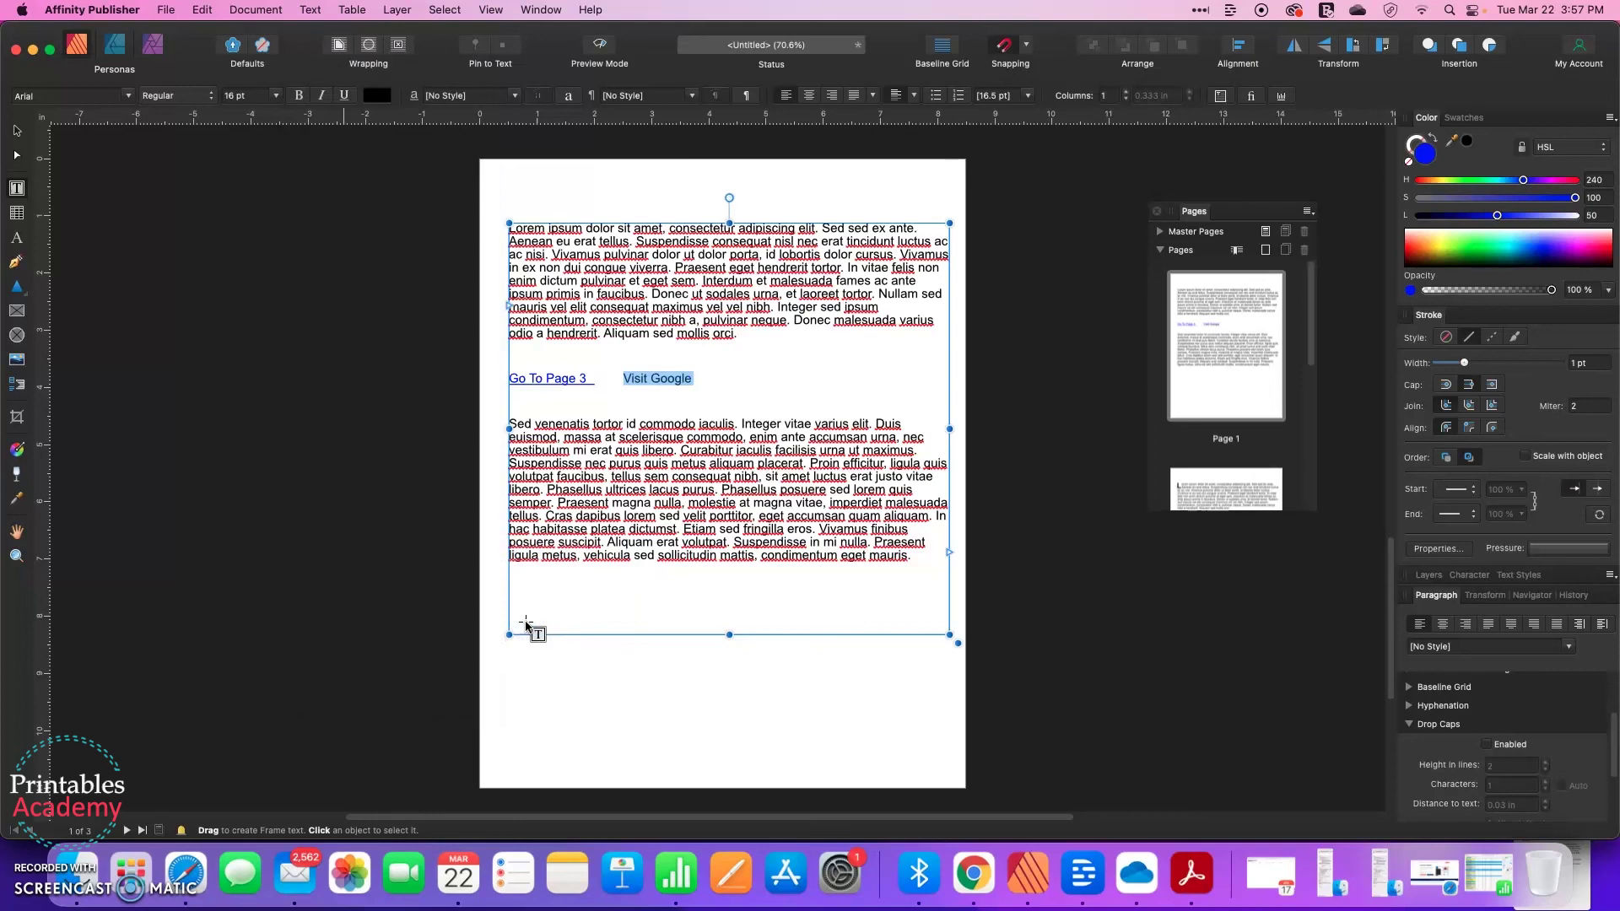